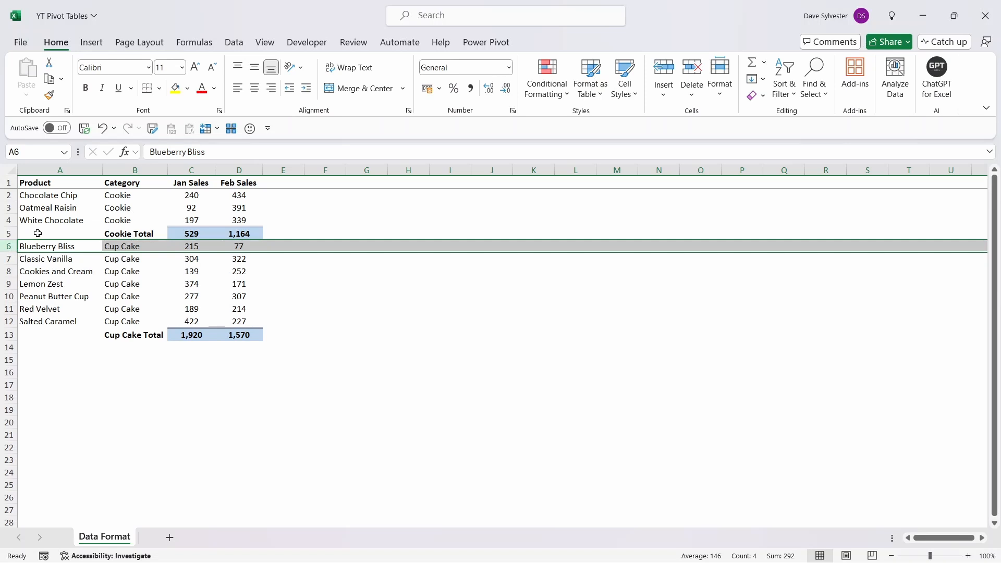
Delete the Cookie Total and Cup Cake Total rows from the sales data.
click(38, 233)
click(13, 234)
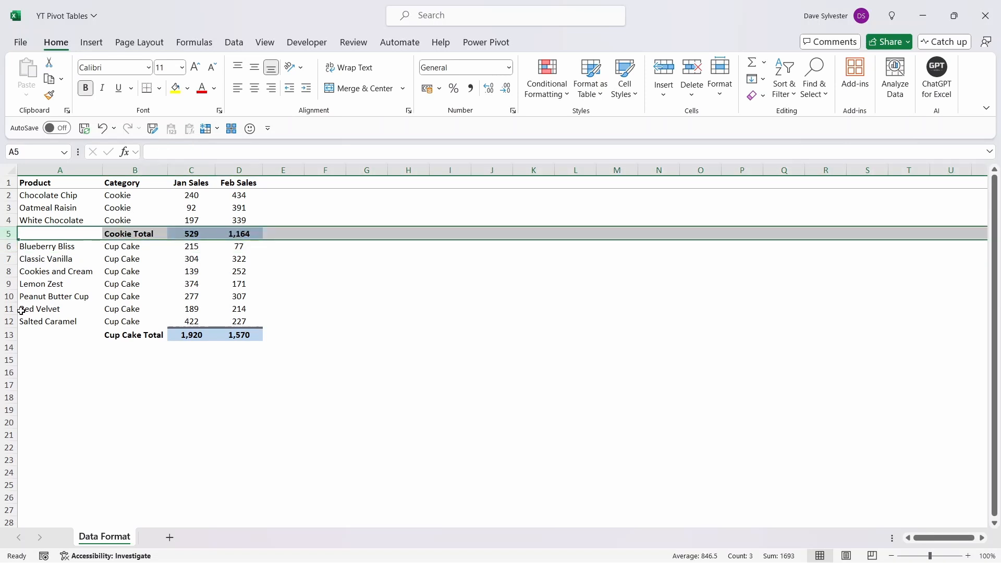
ctrl+click(10, 335)
key(ctrl+minus)
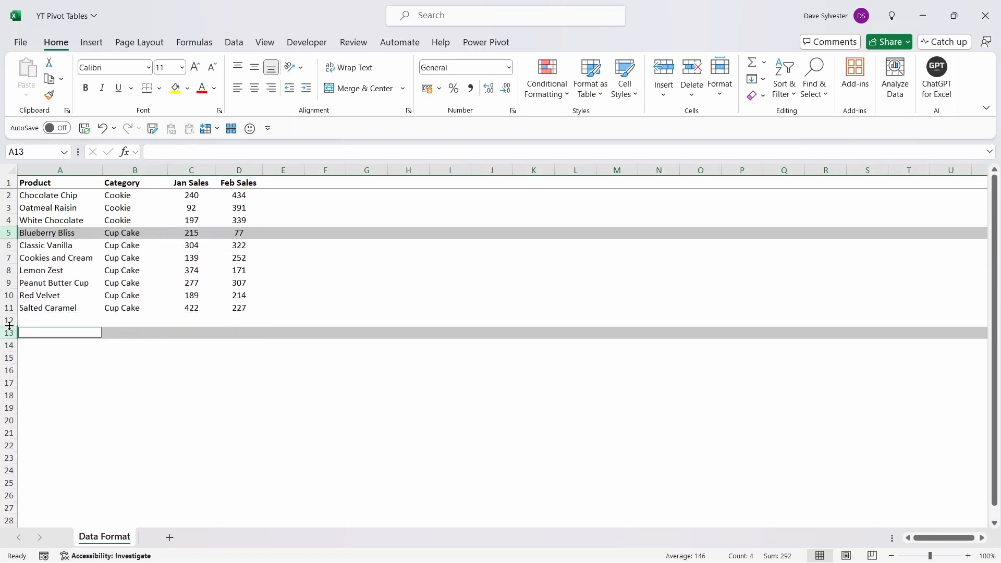
Insert a Month column before Jan Sales and fill it with Jan for all ten product rows.
click(191, 170)
key(ctrl+plus)
click(196, 183)
text(Month)
key(Return)
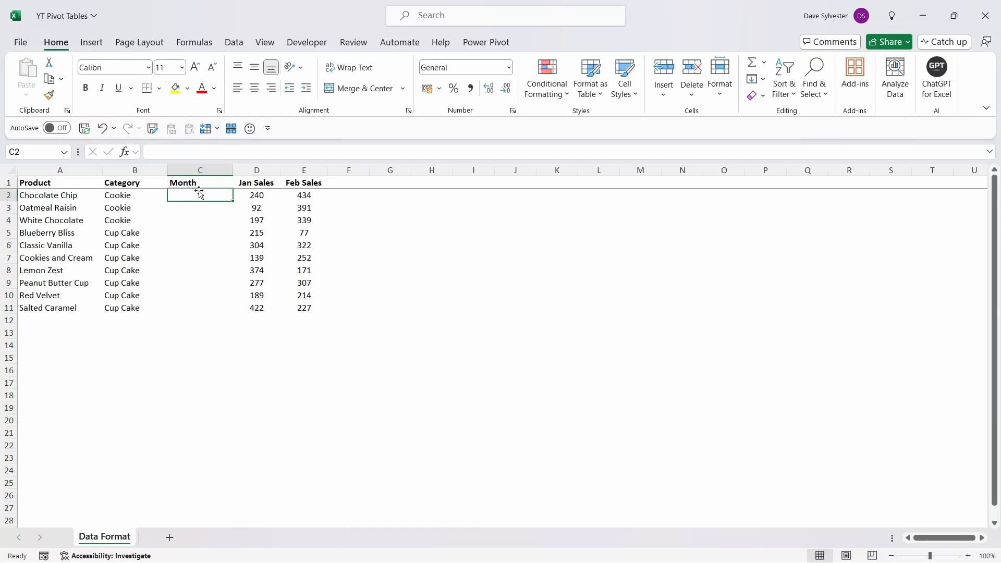
drag(197, 192, 214, 303)
text(Jan)
key(ctrl+Return)
Move the Feb Sales figures beneath the Jan Sales figures and enter Feb as the month in C12:C21.
drag(304, 195, 307, 307)
drag(305, 314, 257, 437)
drag(201, 320, 186, 431)
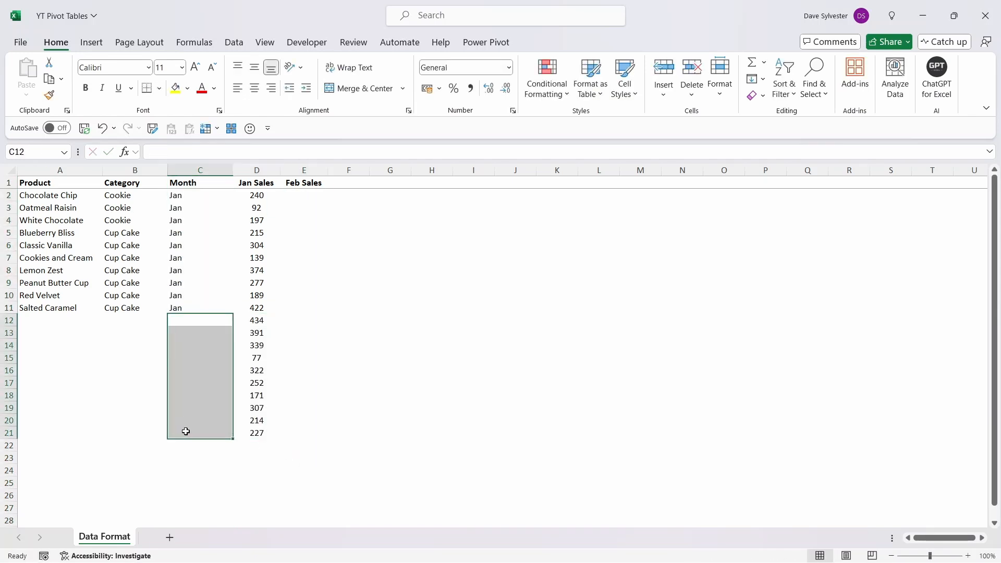
text(Feb)
key(ctrl+Return)
Copy the product and category entries from A2:B11 into the Feb rows starting at A12.
drag(39, 196, 125, 307)
key(ctrl+c)
click(70, 321)
key(ctrl+v)
Delete the empty Feb Sales column and rename the Jan Sales header as Sales.
click(304, 170)
key(ctrl+minus)
click(256, 183)
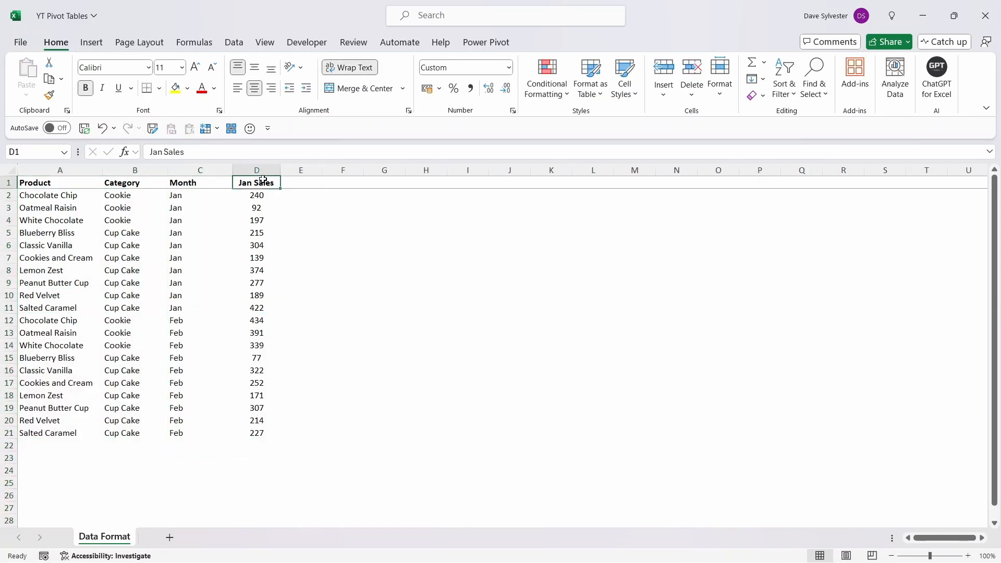
text(Sales)
key(Return)
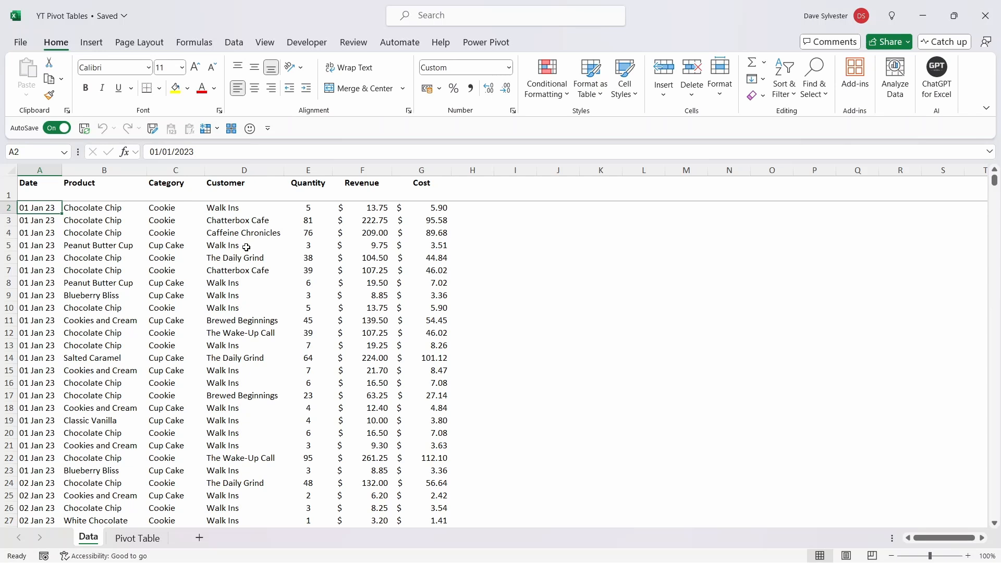
Convert the data range A1:G8587 on the Data sheet into a table with headers and return to its first record.
key(ctrl+t)
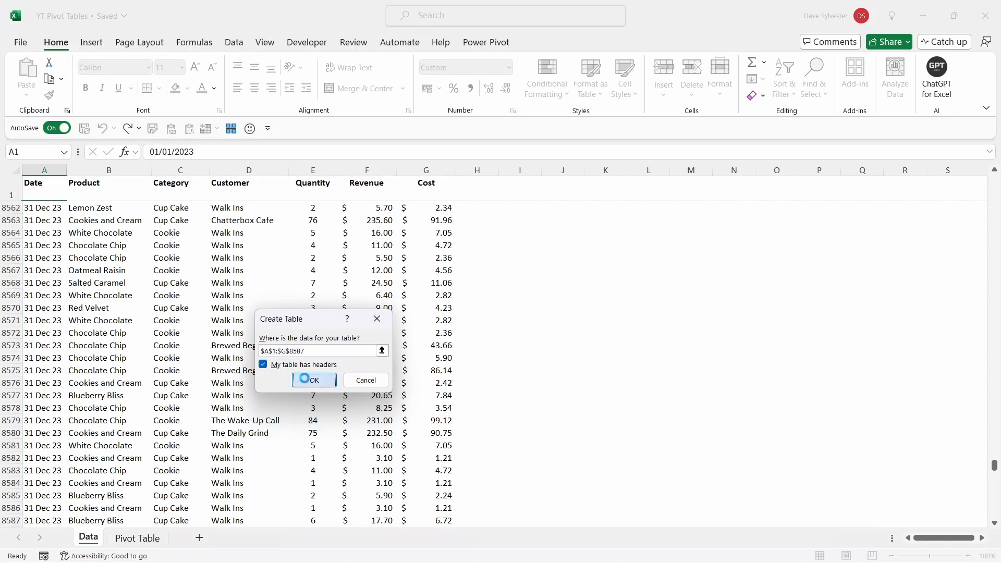
click(304, 378)
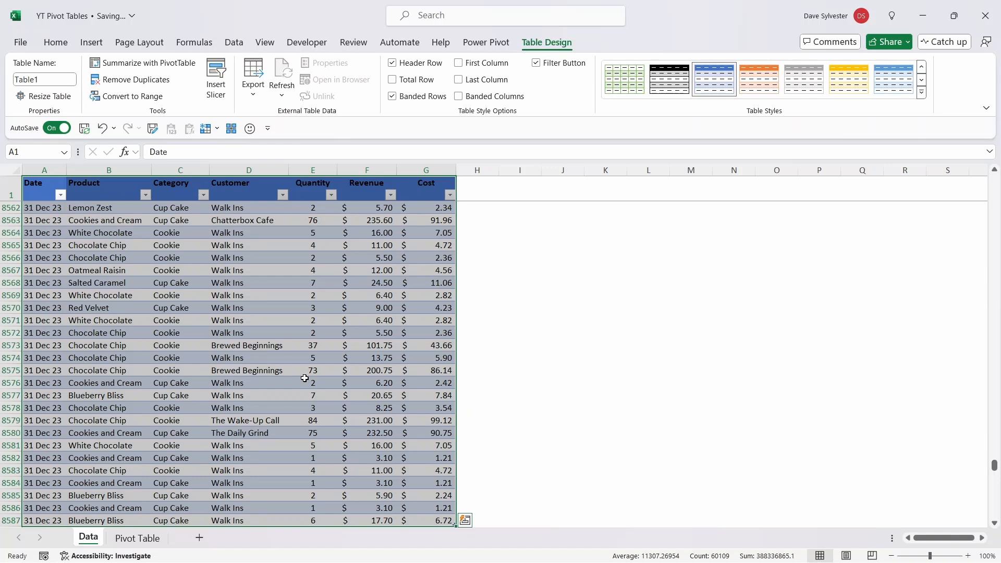
click(305, 378)
key(ctrl+Home)
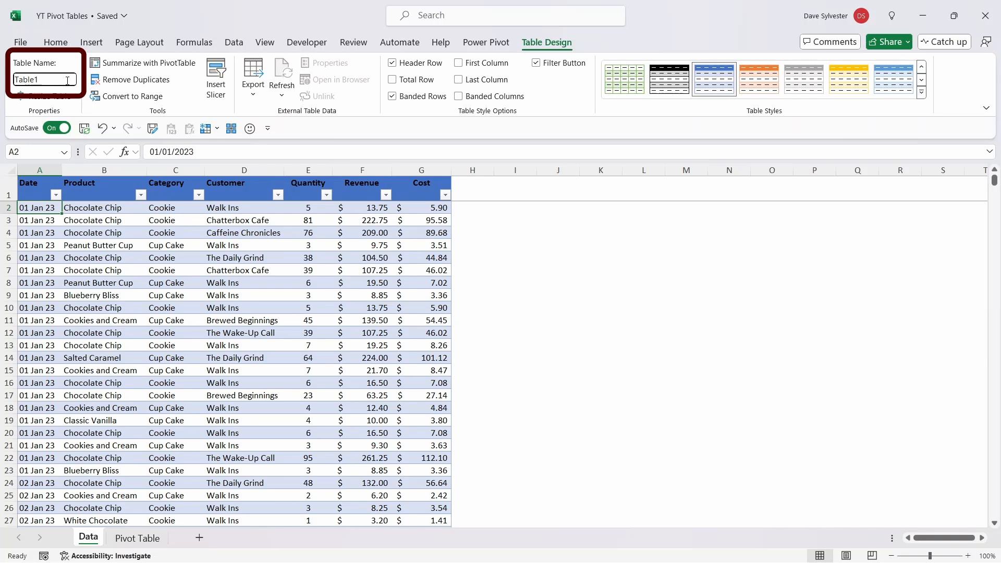
Rename the table as SalesData.
drag(67, 81, 2, 83)
text(Sales)
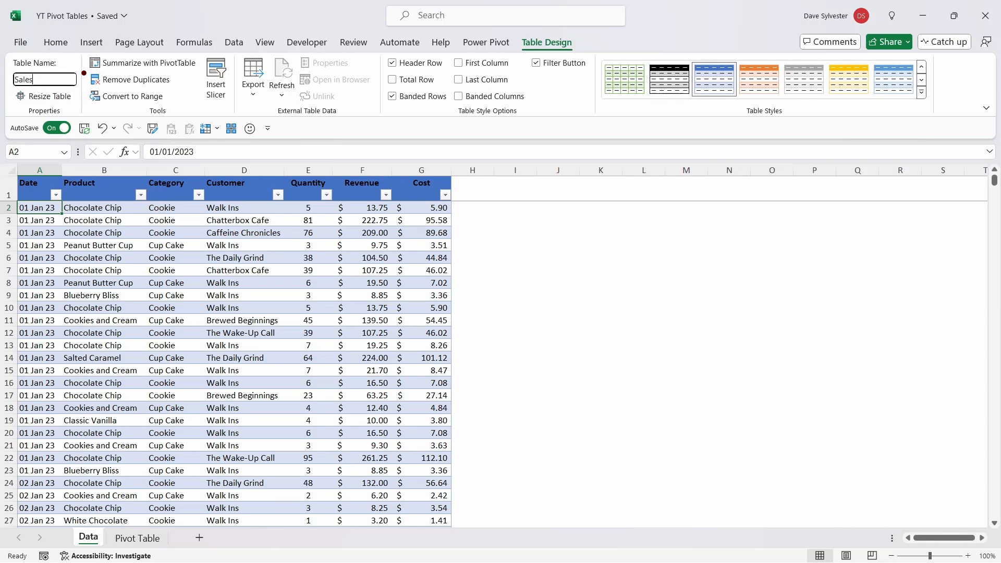
text(Data)
key(Return)
Review the recommended PivotTables for the SalesData table and close them without inserting any.
click(94, 46)
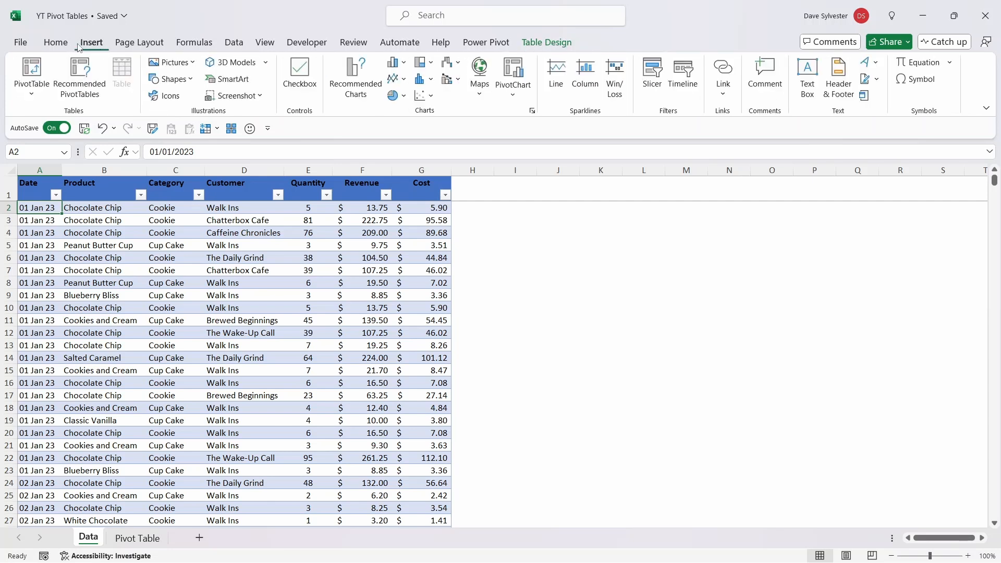
click(86, 104)
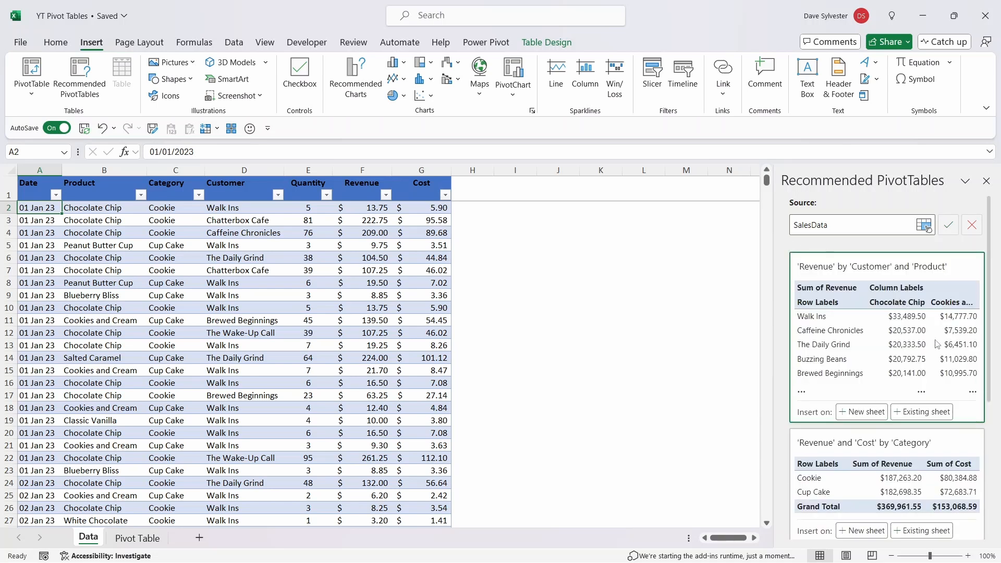
scroll(933, 346, down, 4)
scroll(950, 343, down, 3)
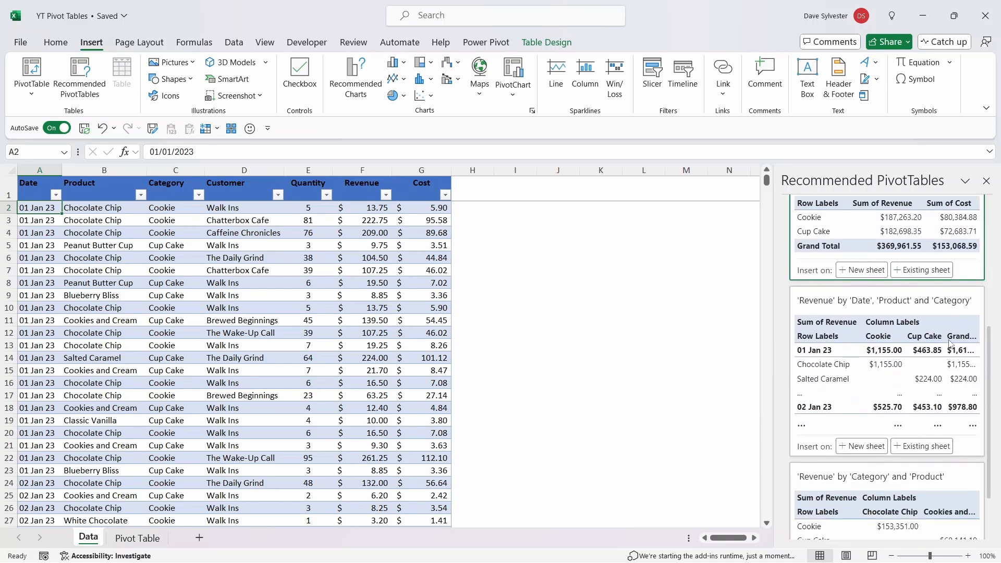
scroll(950, 343, up, 8)
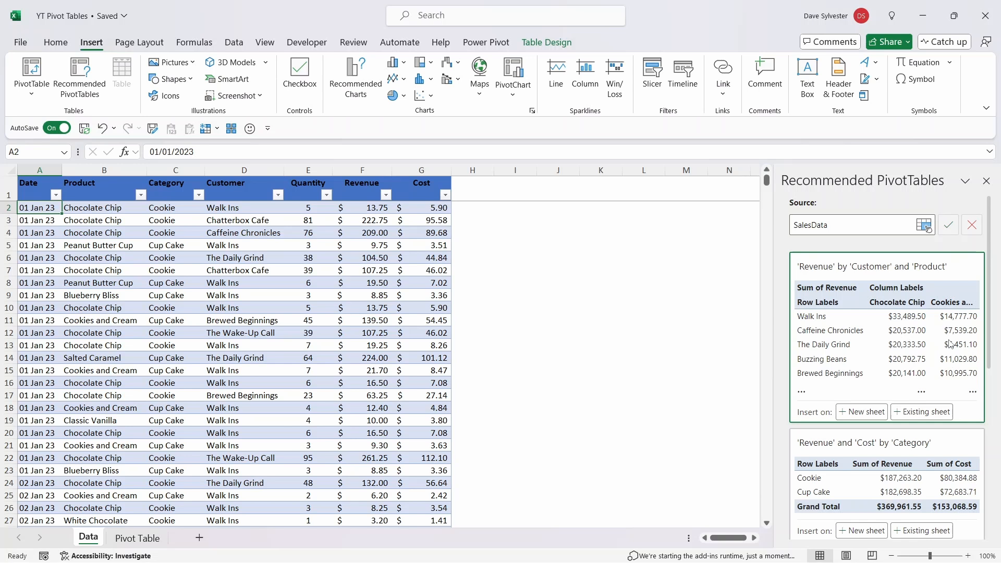
click(986, 181)
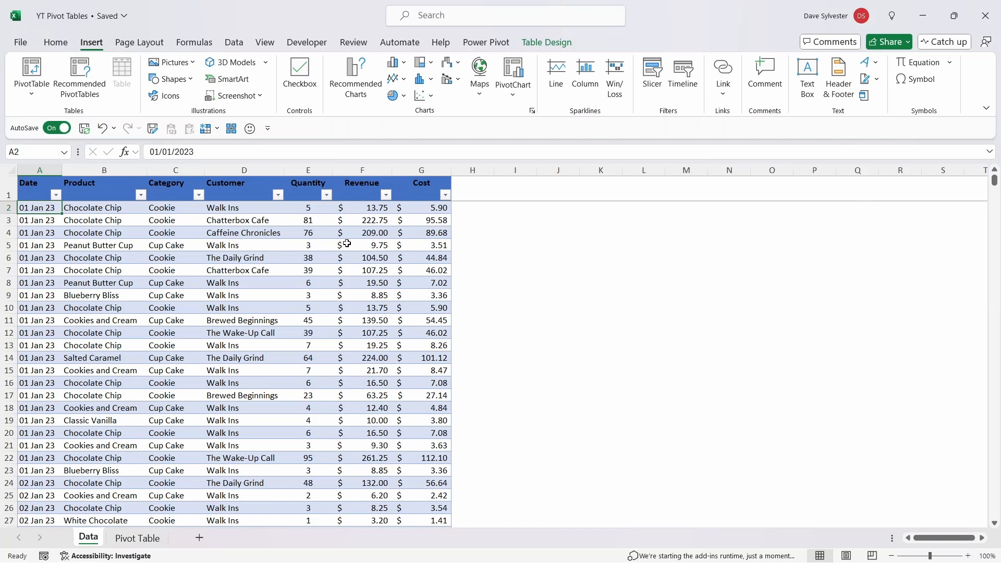
Create a PivotTable from SalesData at cell A11 of the existing Pivot Table worksheet.
click(32, 68)
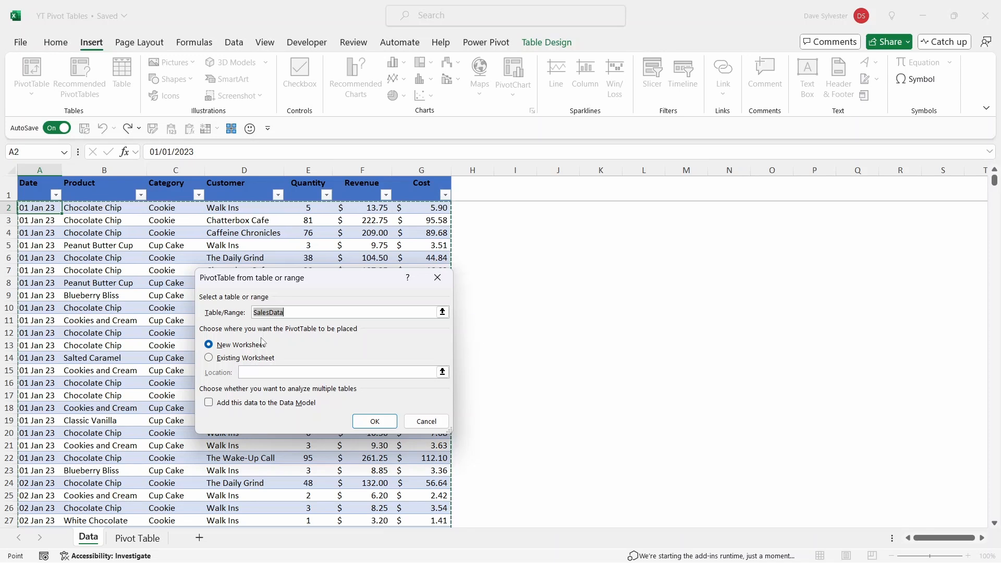
click(234, 358)
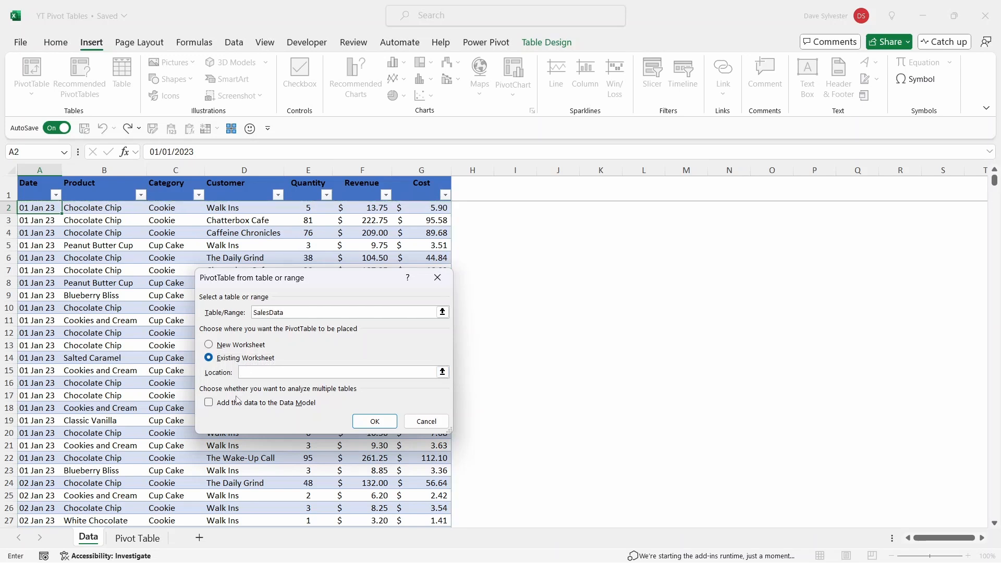
click(146, 538)
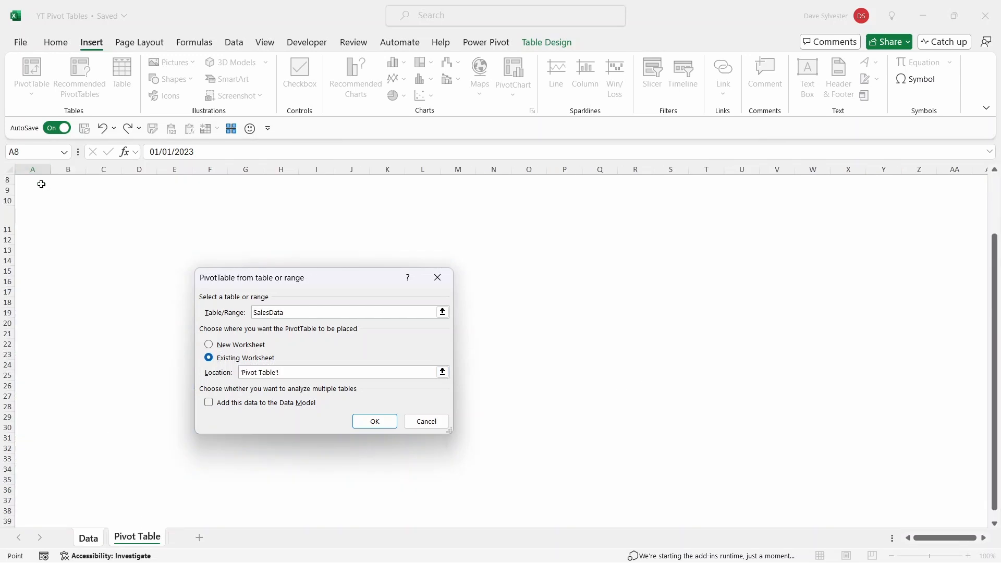
click(32, 220)
click(373, 420)
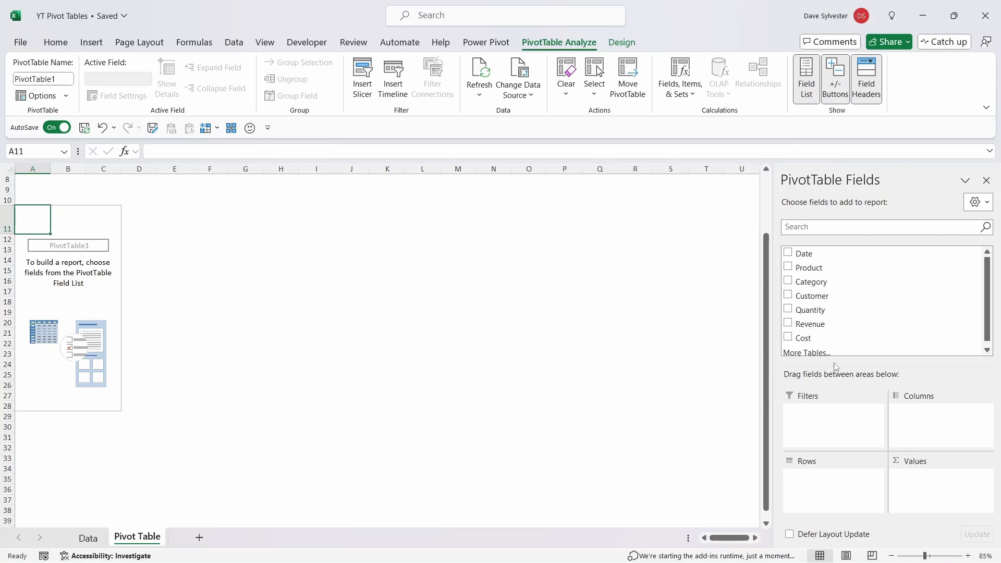
Arrange the PivotTable field list with its fields and areas sections side by side, and hide and redisplay the list.
click(987, 204)
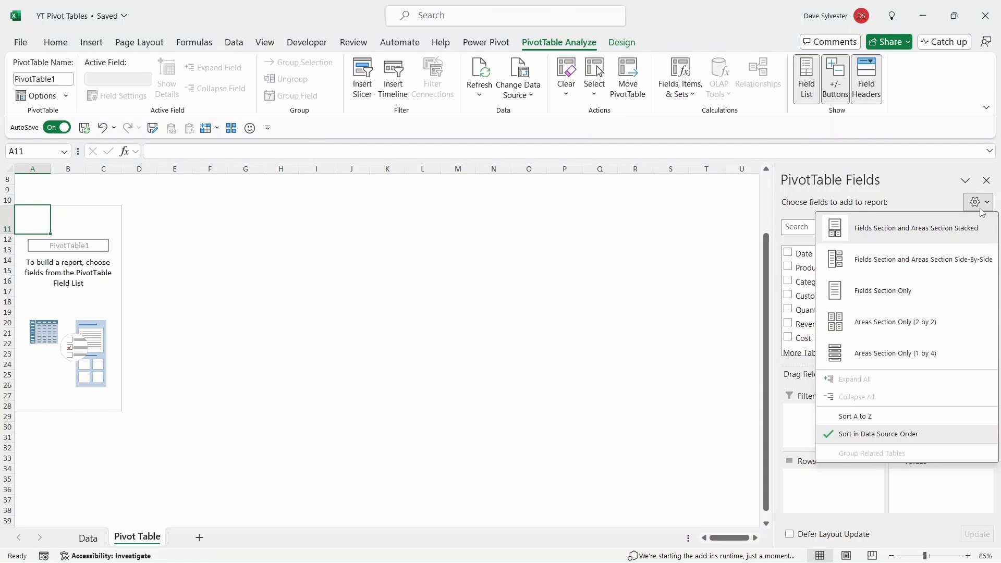
click(915, 270)
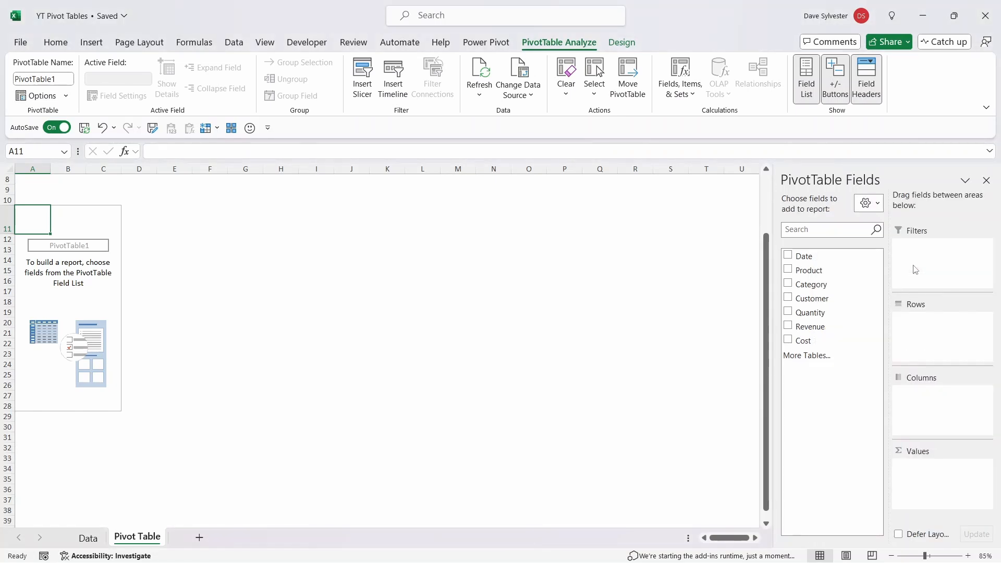
click(986, 181)
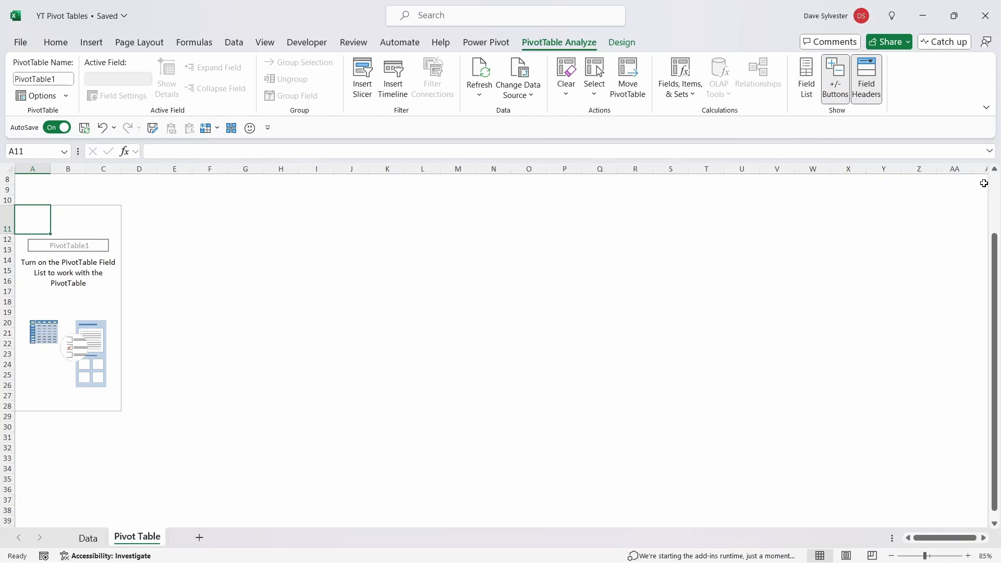
click(44, 280)
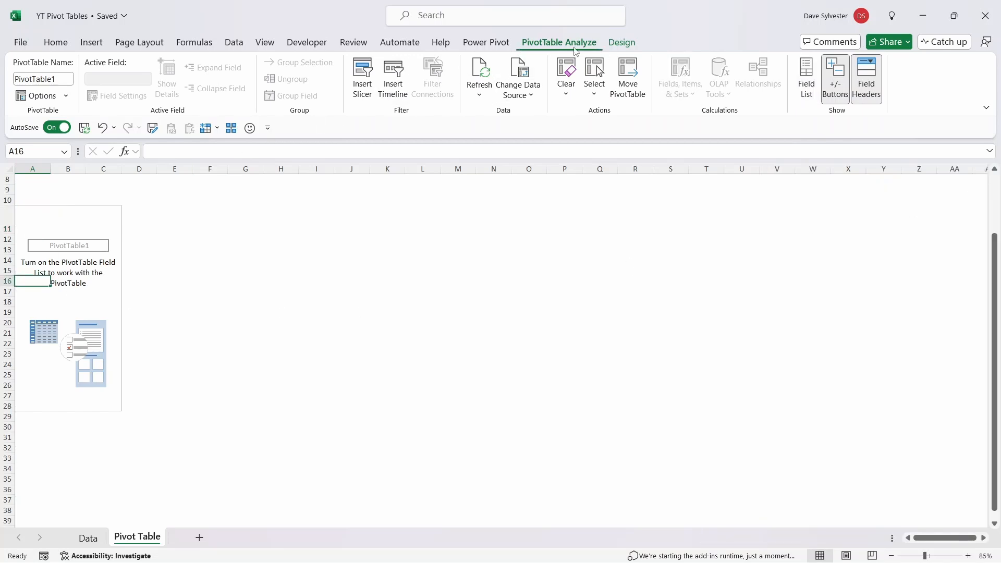
click(799, 94)
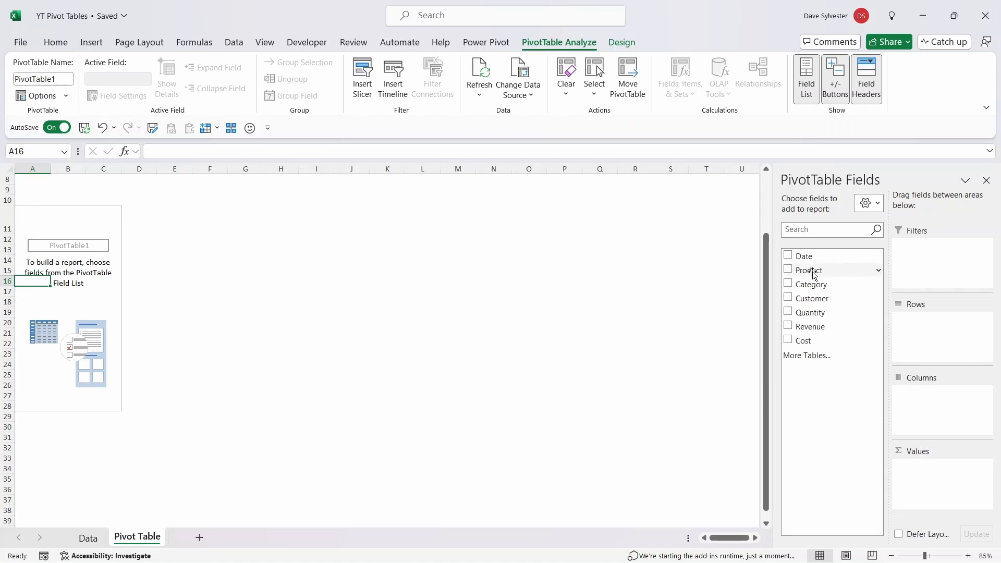
Lay out the PivotTable with Category above Product in rows, Customer in columns and the sum of Quantity as values.
drag(814, 275, 931, 411)
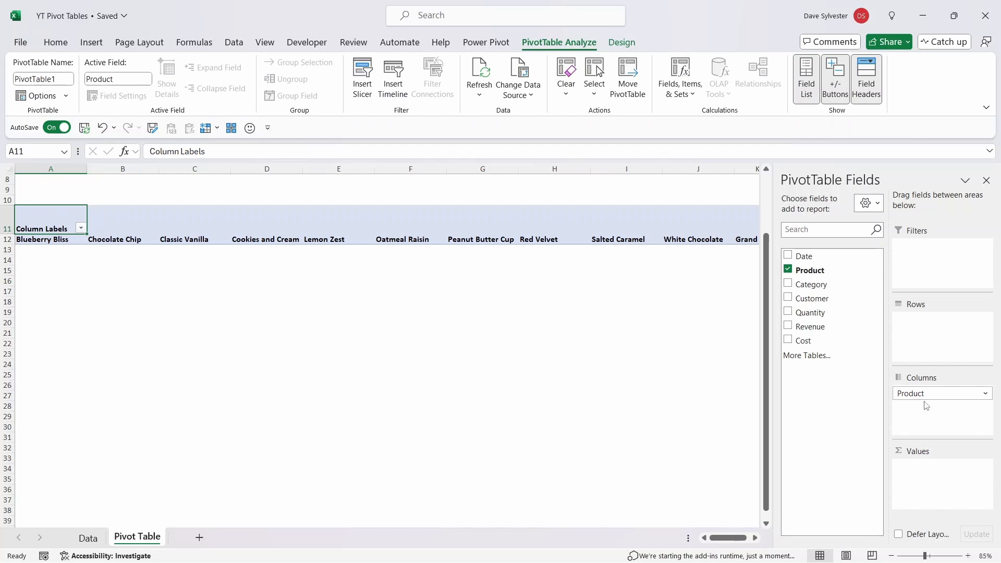
drag(925, 394, 936, 332)
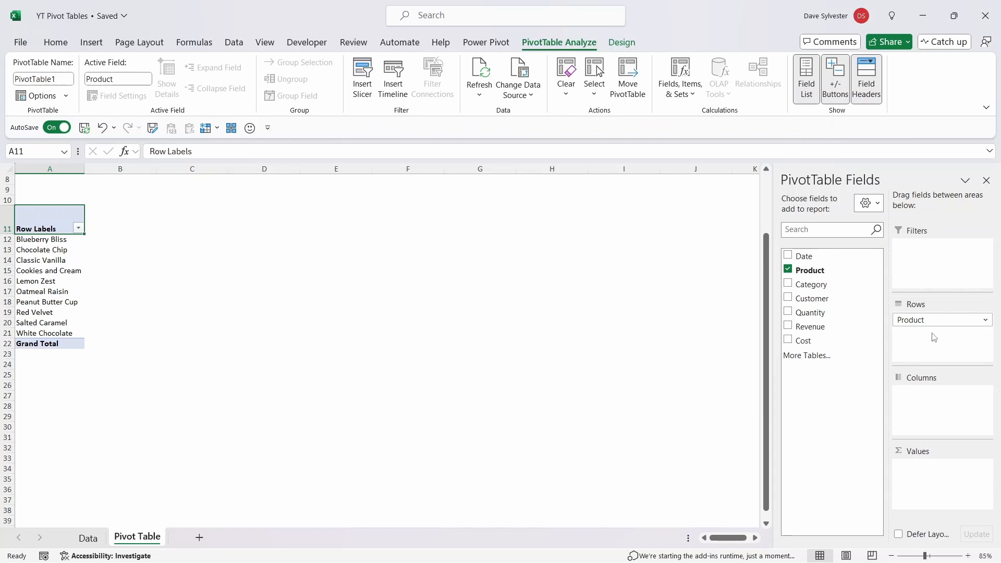
click(788, 313)
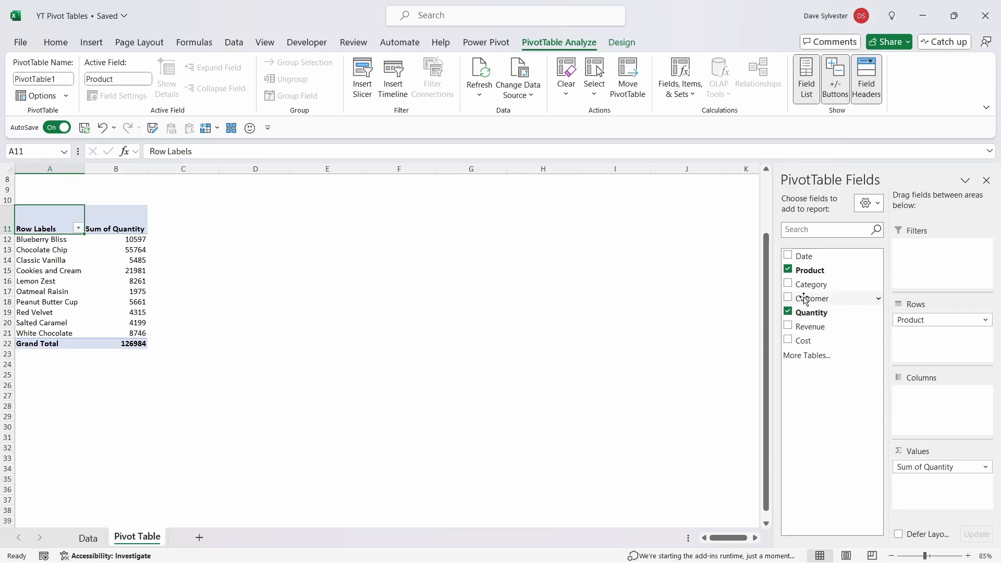
drag(813, 297, 923, 429)
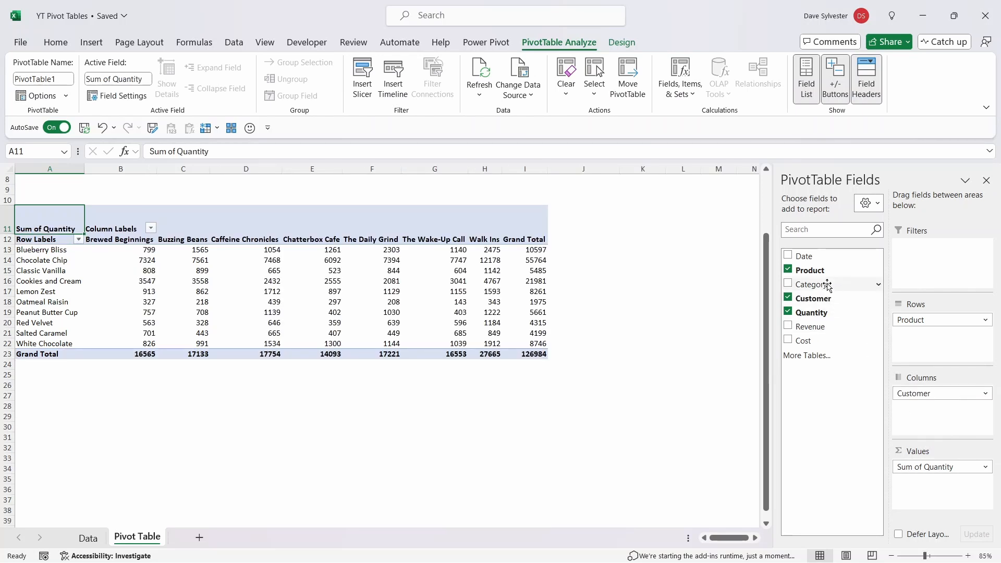
drag(829, 285, 907, 320)
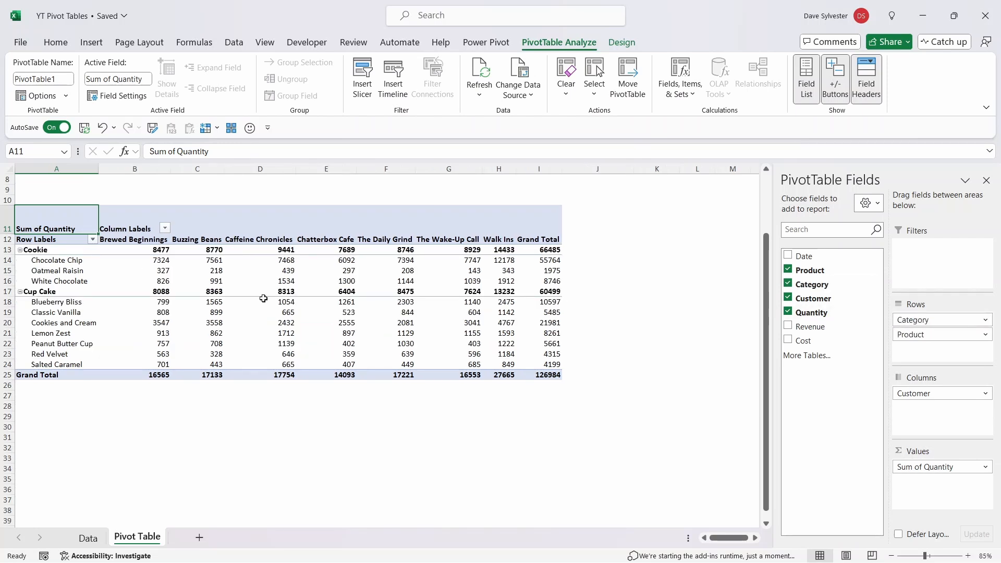
Format the PivotTable's quantity values as Number with a 1000 separator and zero decimal places.
right_click(210, 284)
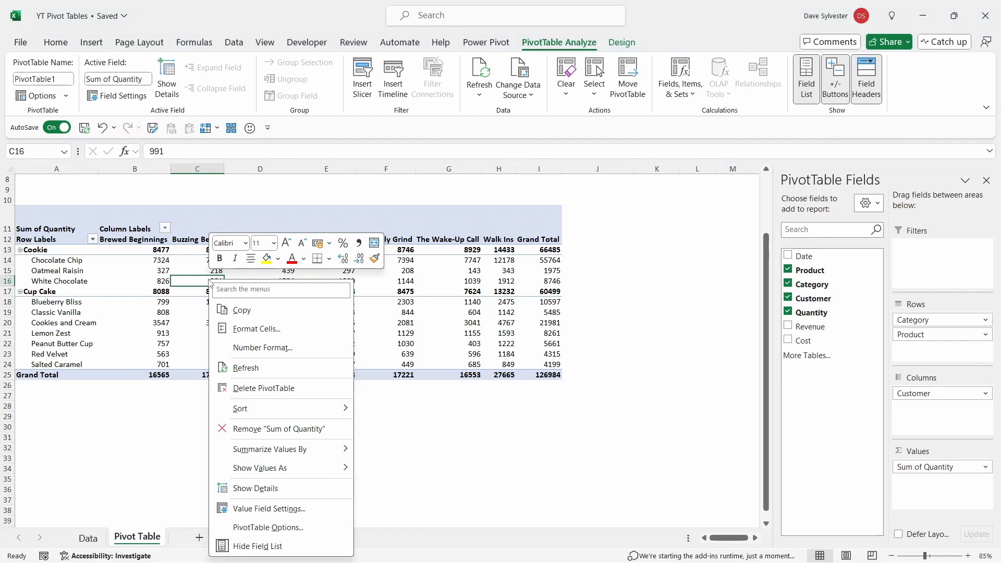
click(297, 347)
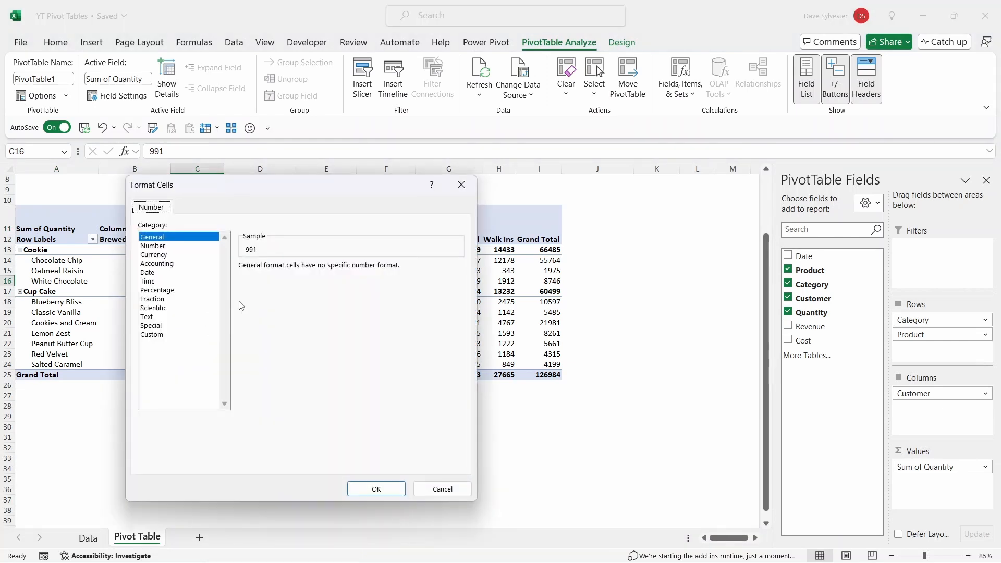
click(168, 247)
click(242, 283)
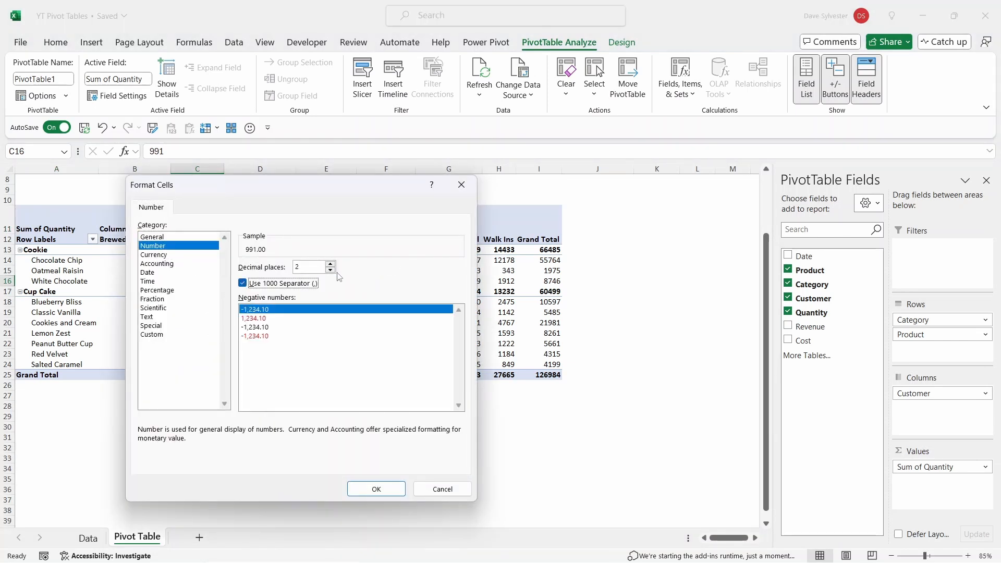
click(369, 487)
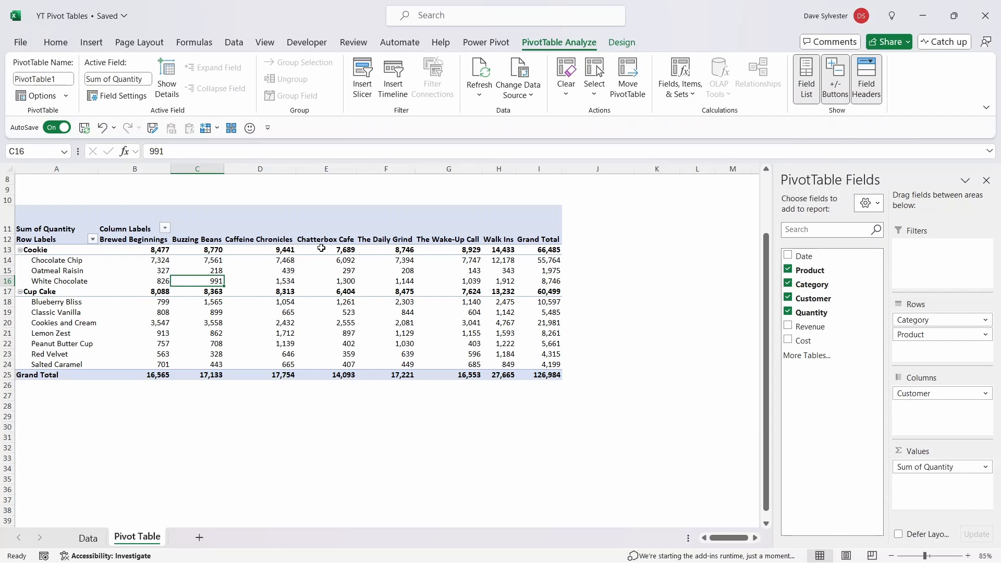
Show the PivotTable in tabular form and look through the subtotal, grand total and style options.
click(621, 43)
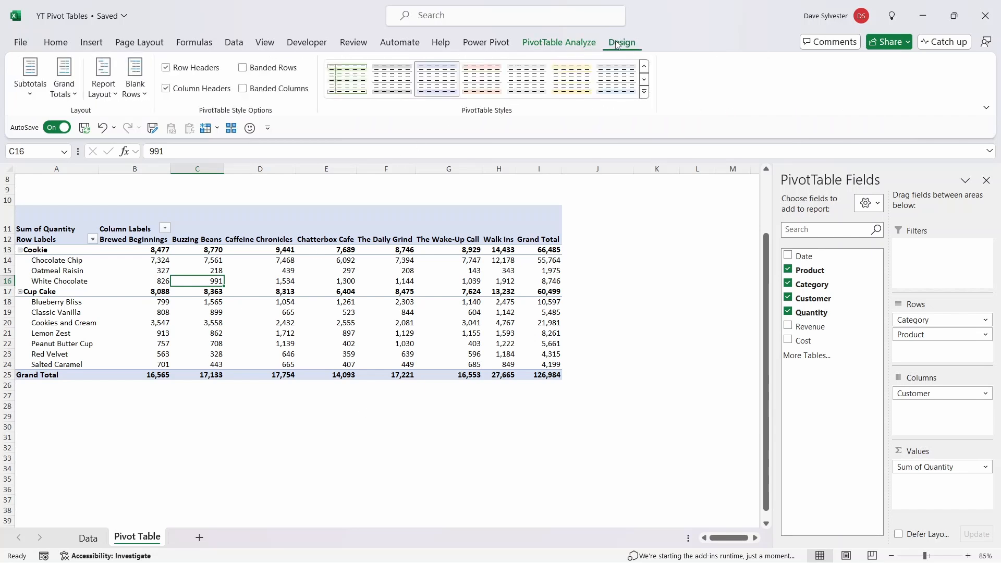
click(29, 83)
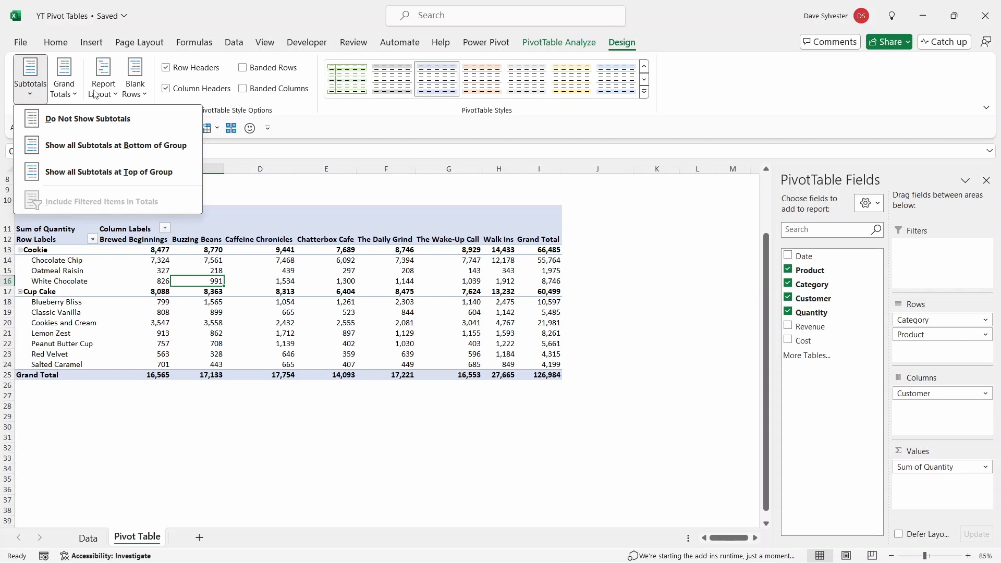
click(62, 90)
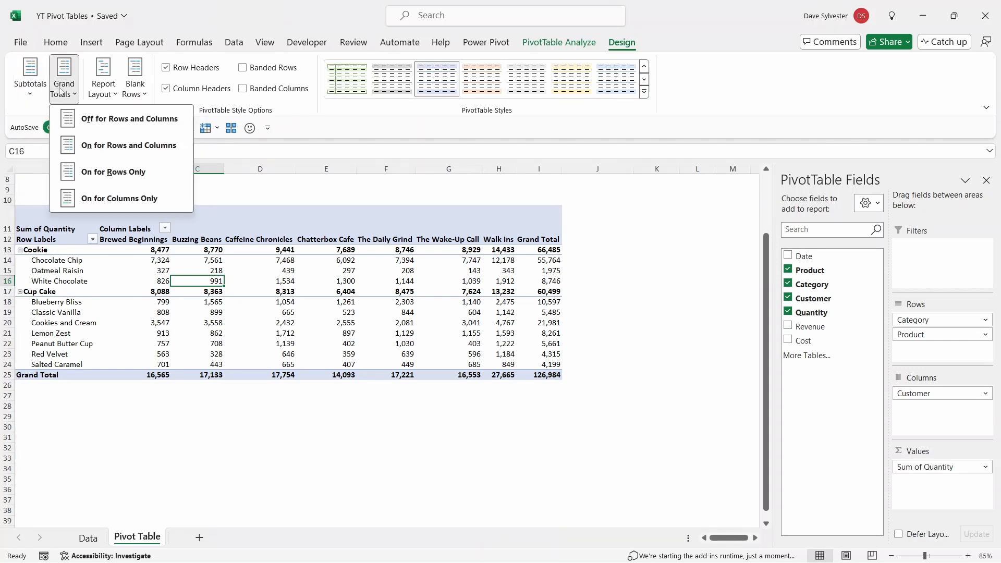
click(103, 90)
click(138, 171)
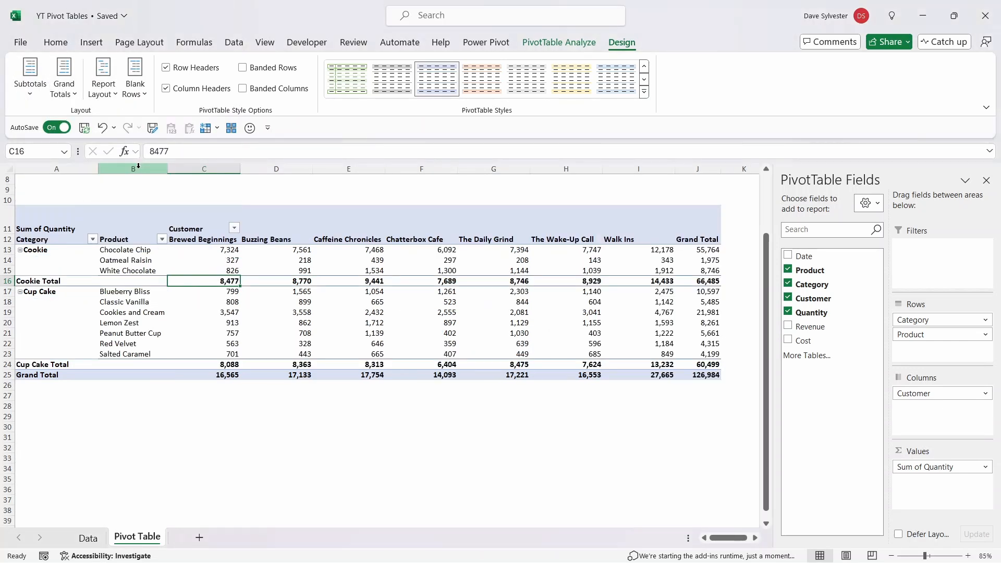
click(644, 92)
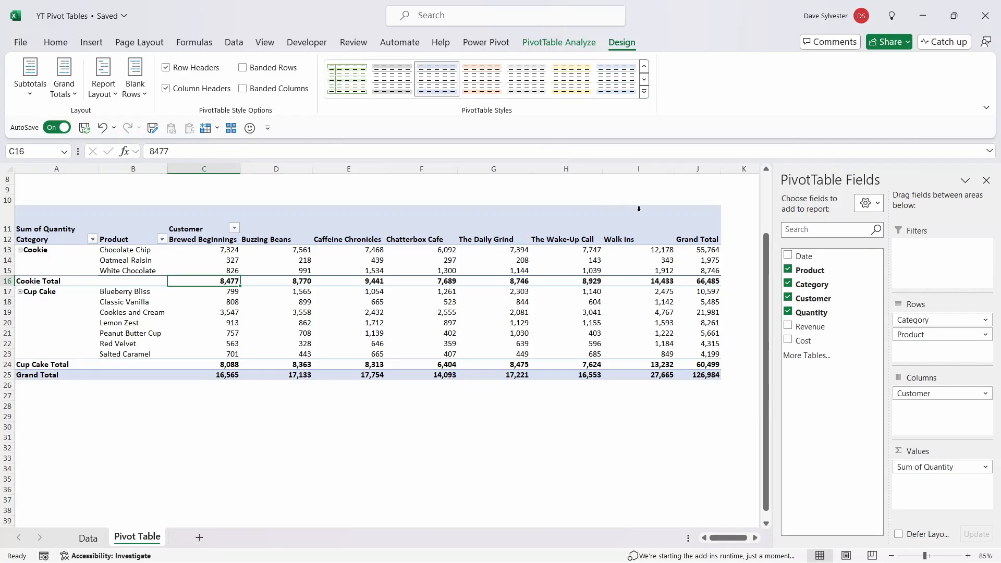
Remove Category from the PivotTable's rows and Customer from its columns, keeping Product and the sum of Quantity.
drag(915, 321, 847, 314)
drag(938, 394, 846, 349)
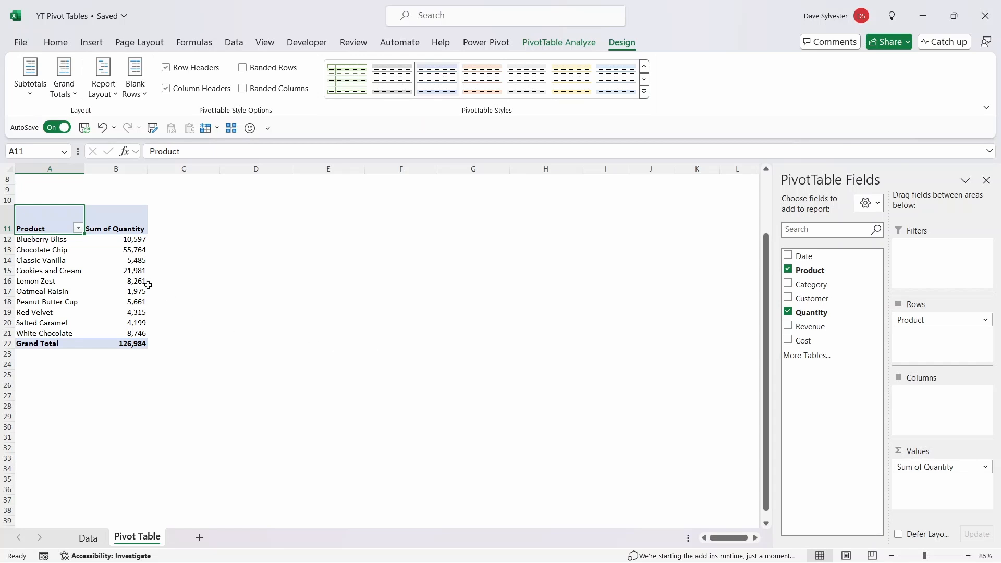
Summarize the PivotTable's Quantity values by Count, and switch them back to Sum.
click(126, 281)
right_click(127, 282)
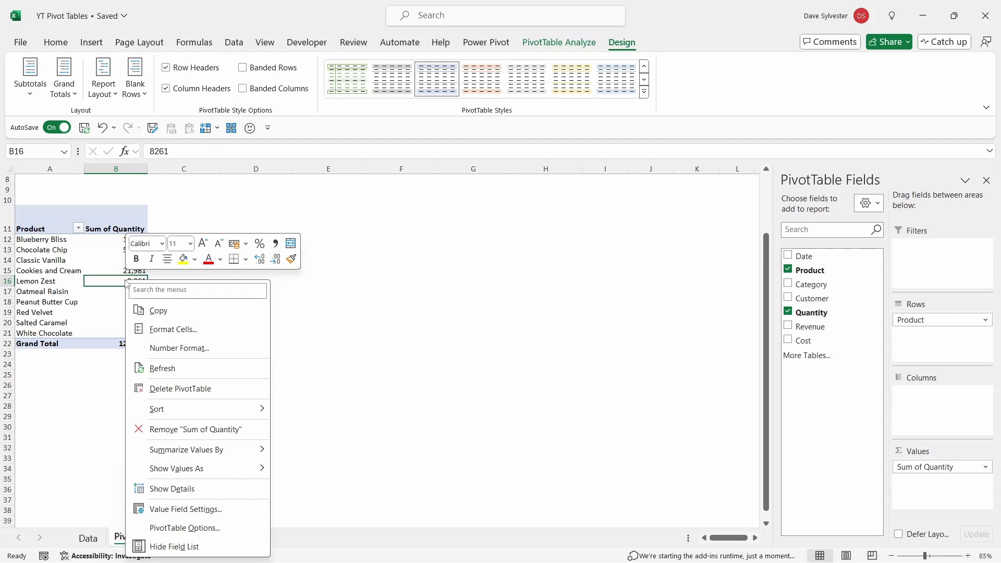
mouse_move(241, 451)
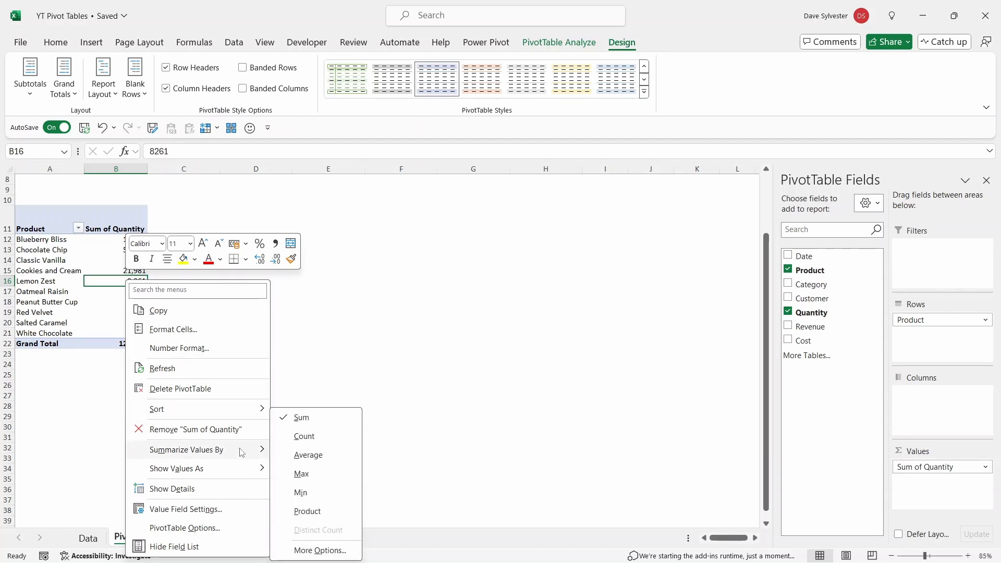
click(308, 437)
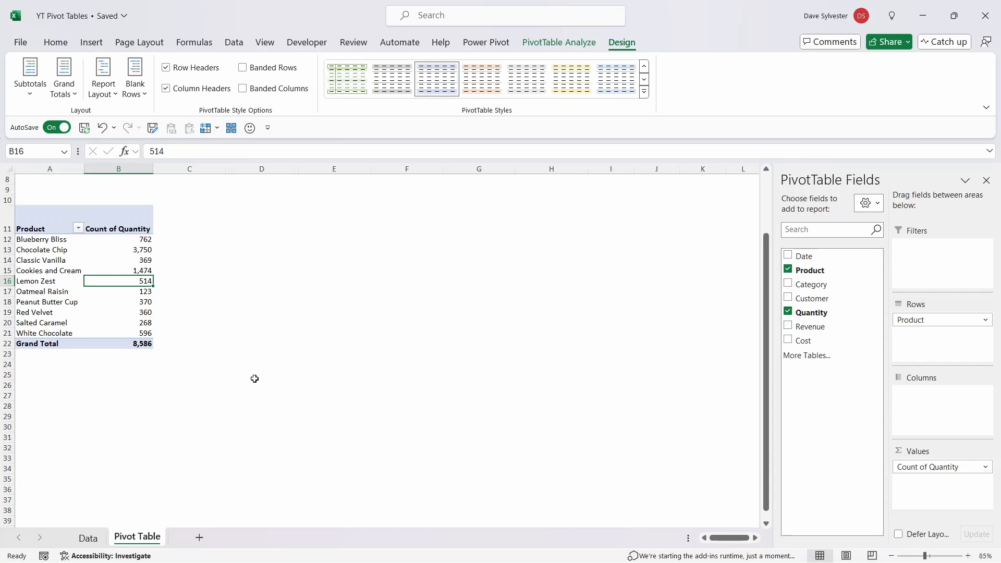
right_click(130, 281)
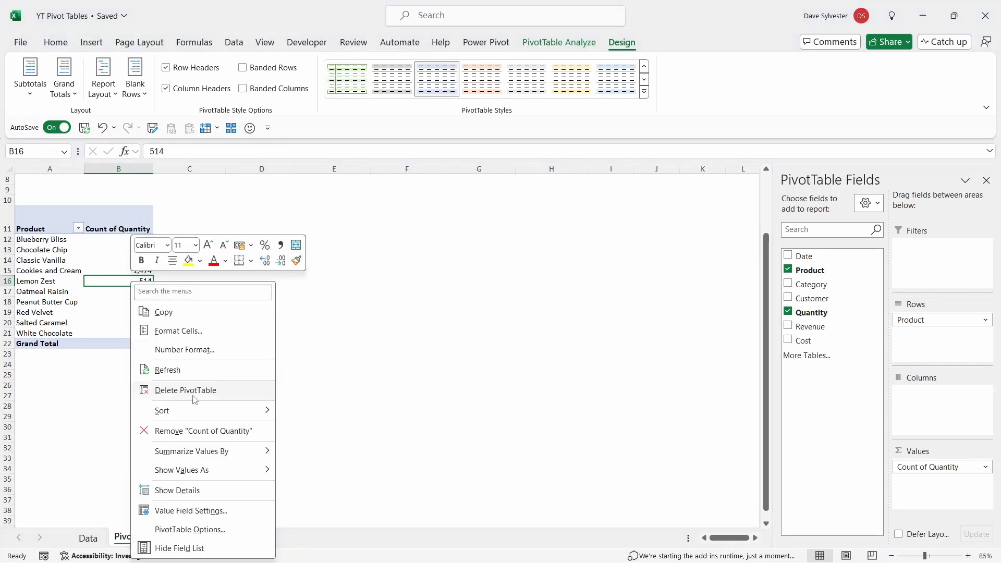
mouse_move(225, 458)
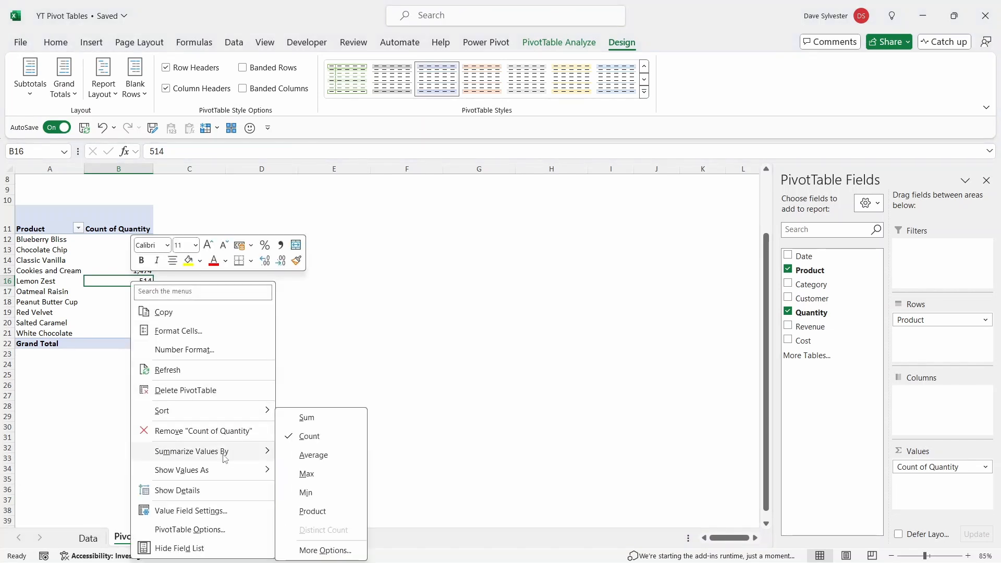
click(315, 419)
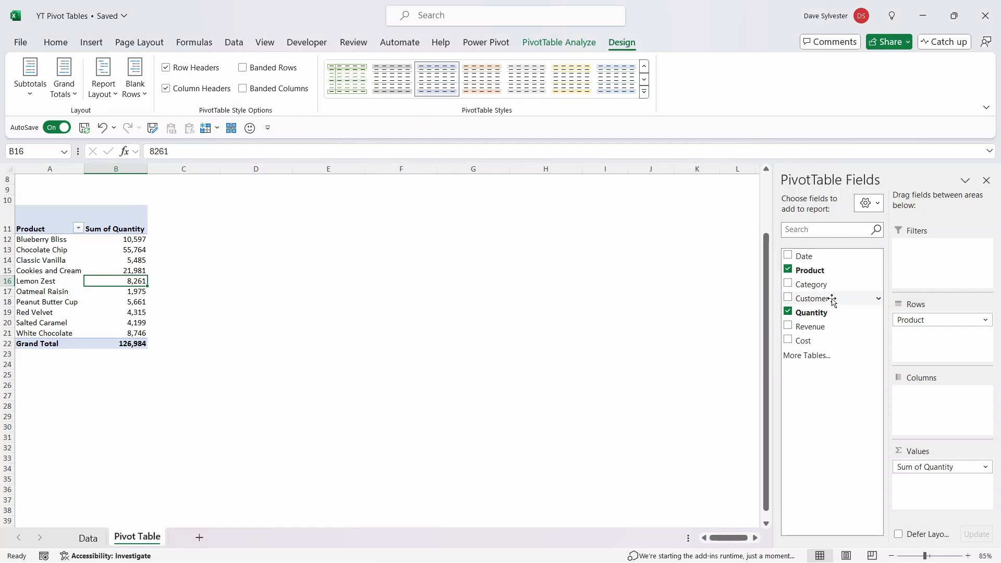
Add Customer as a report filter of the PivotTable and filter it to Buzzing Beans.
drag(831, 298, 932, 267)
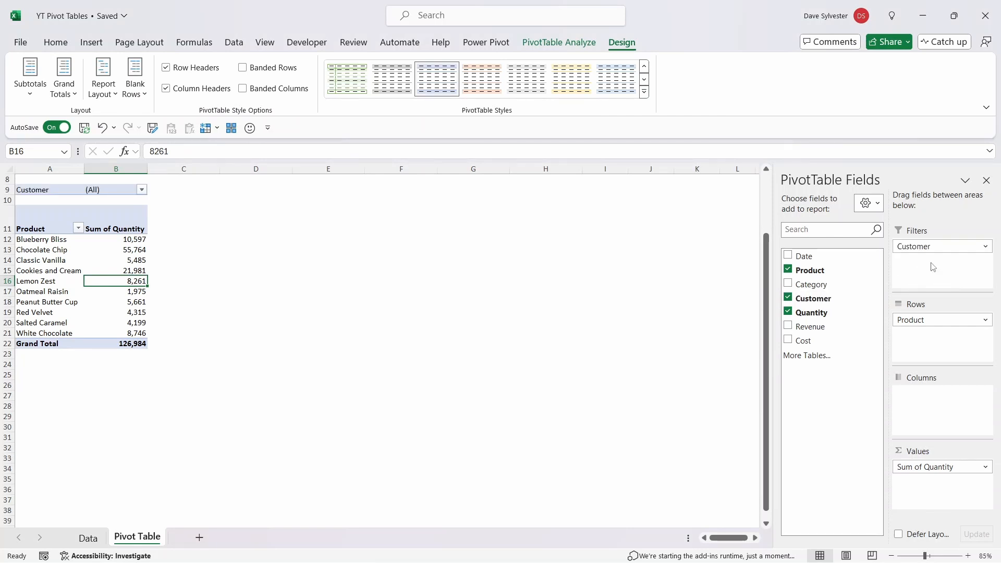
click(143, 190)
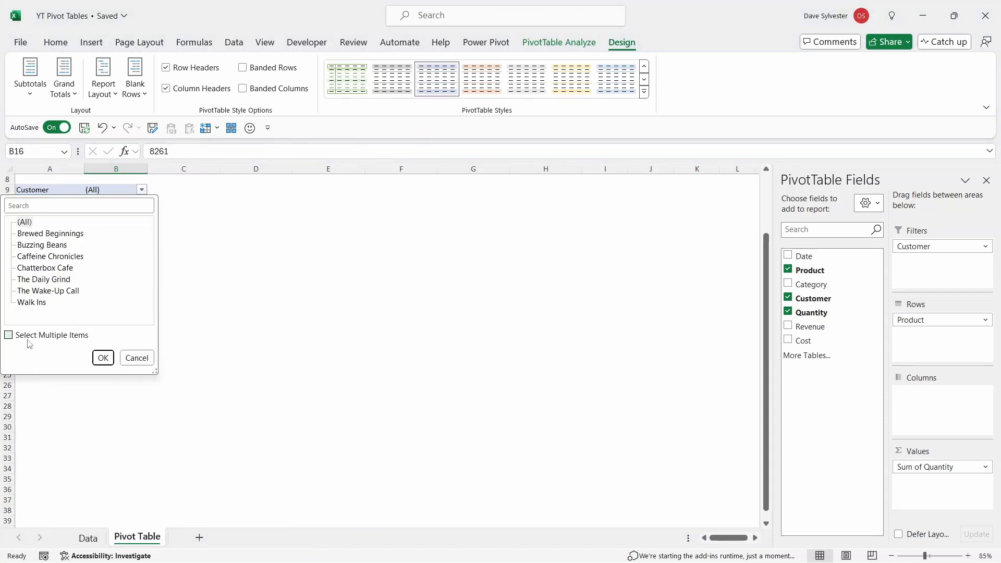
click(29, 342)
click(29, 339)
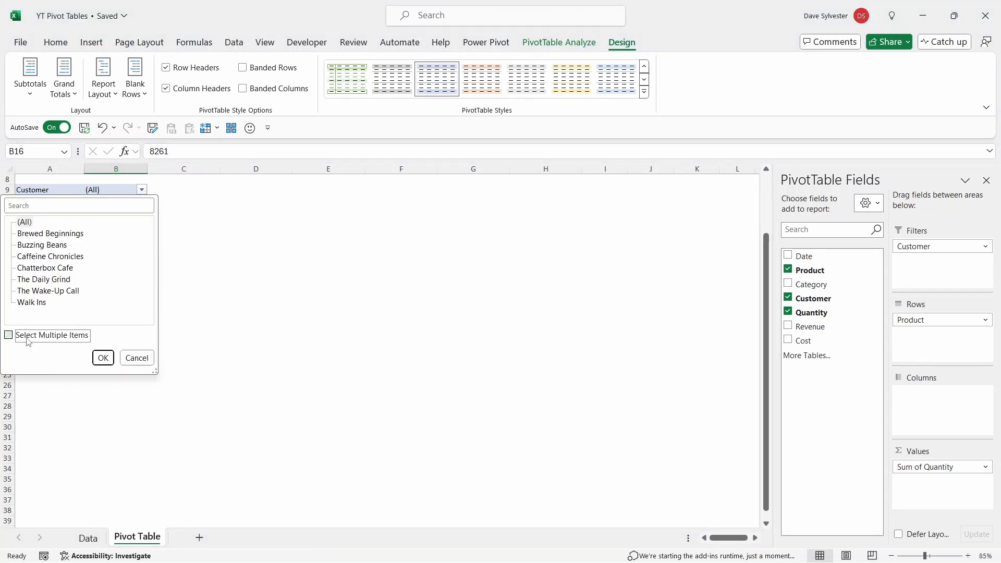
click(29, 245)
click(103, 358)
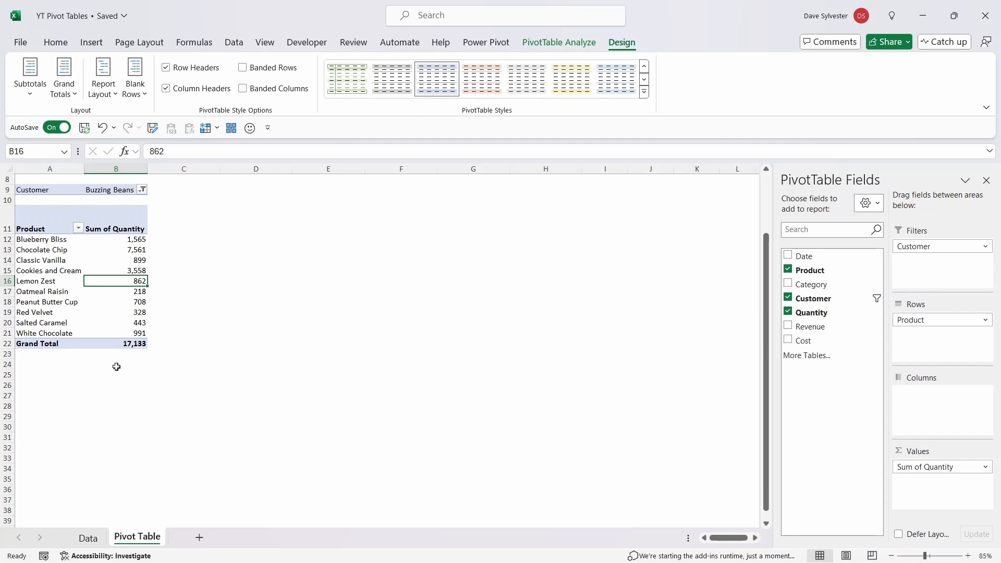
Add Quantity a second time to the PivotTable's values and show it as % of Grand Total.
drag(807, 314, 920, 483)
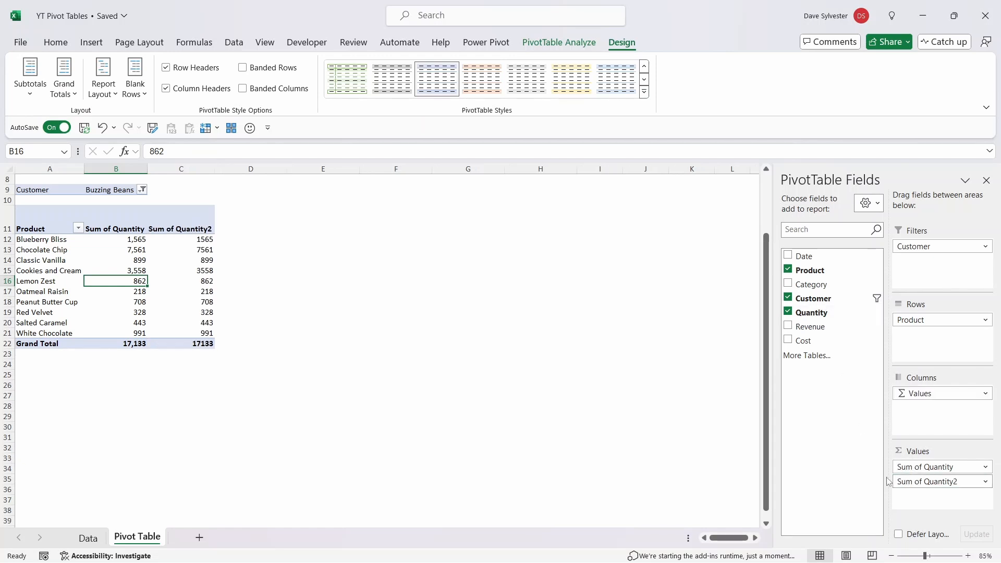
right_click(200, 281)
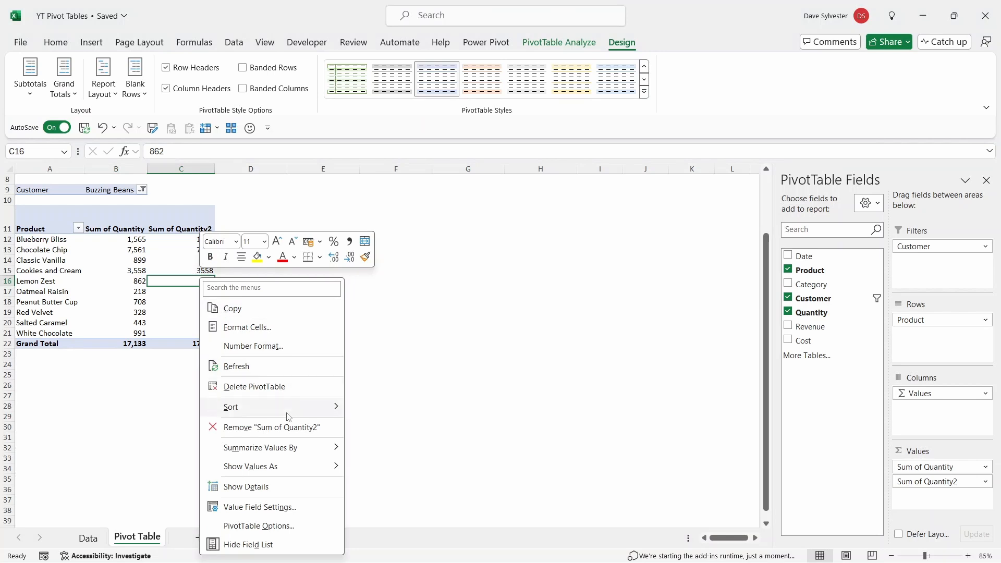
mouse_move(301, 467)
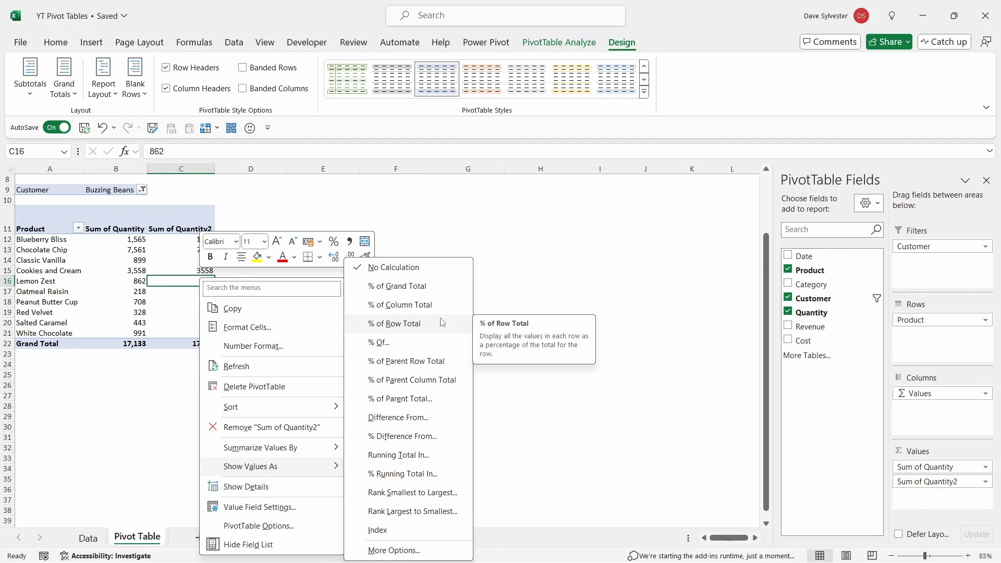
click(450, 286)
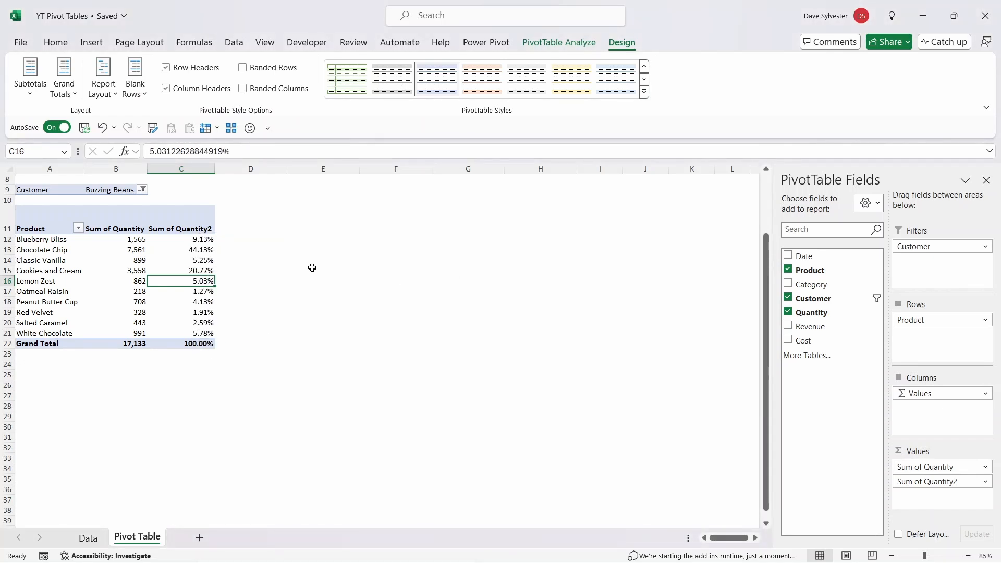
Rename the header of the second quantity column in C11 to "% of Qty".
click(190, 227)
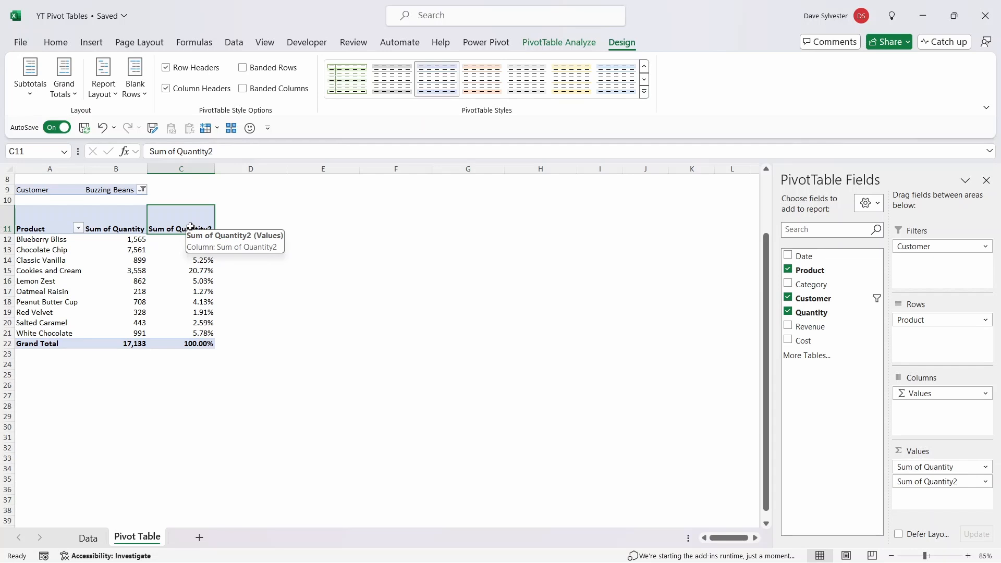
text(% of Qty)
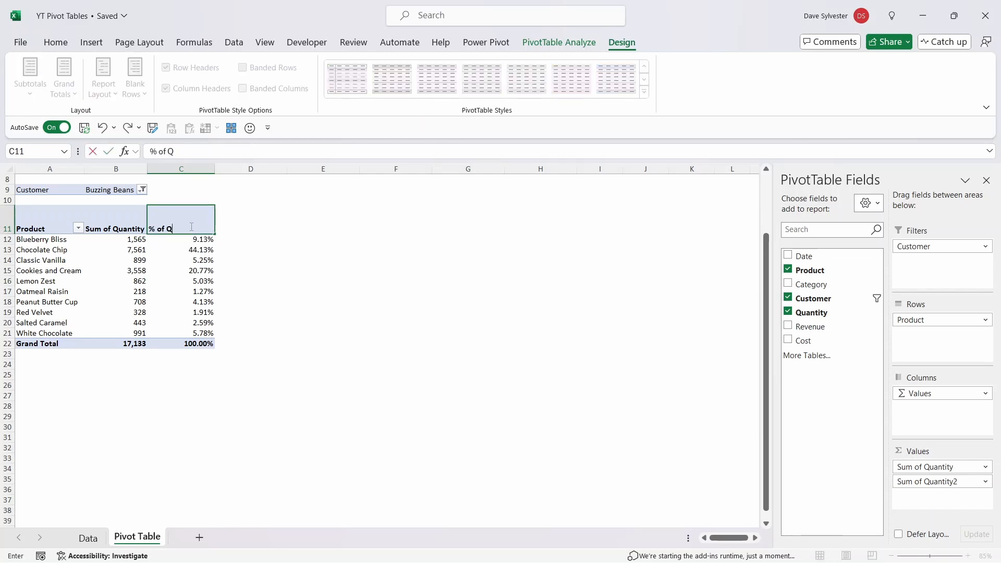
key(Return)
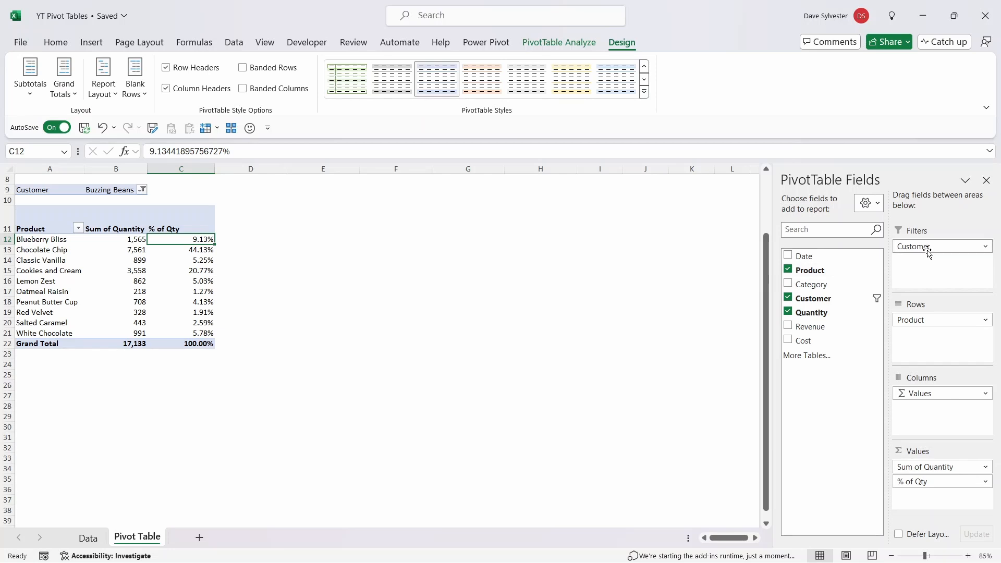
Remove the Customer report filter, insert a Customer slicer and place it just beside the PivotTable.
drag(928, 246, 855, 271)
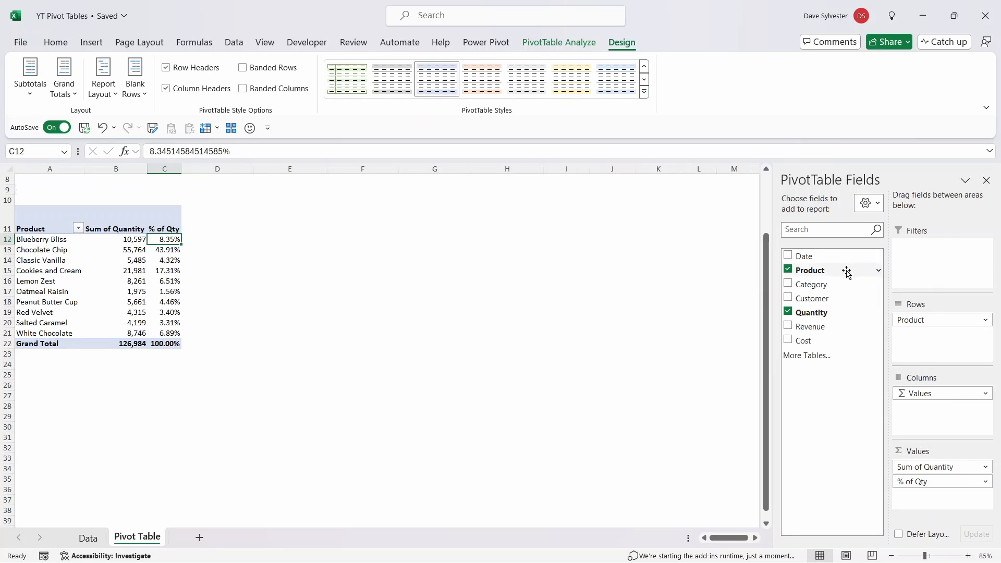
scroll(332, 239, up, 3)
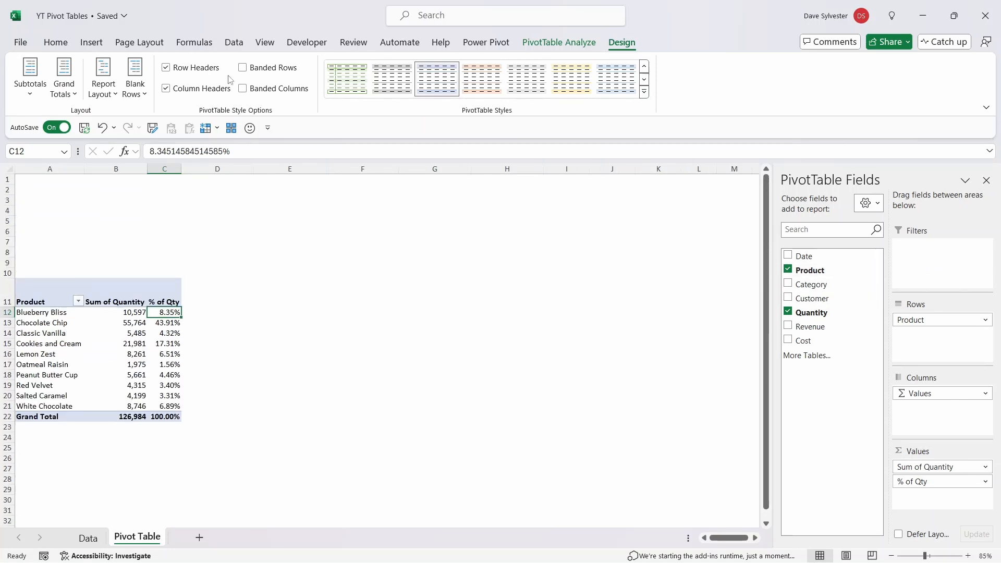
click(560, 44)
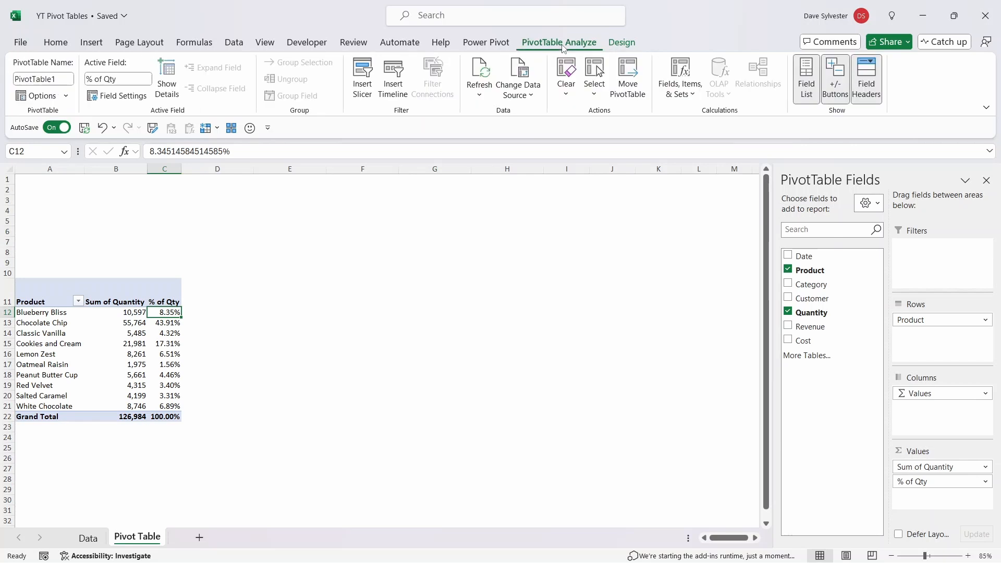
click(375, 69)
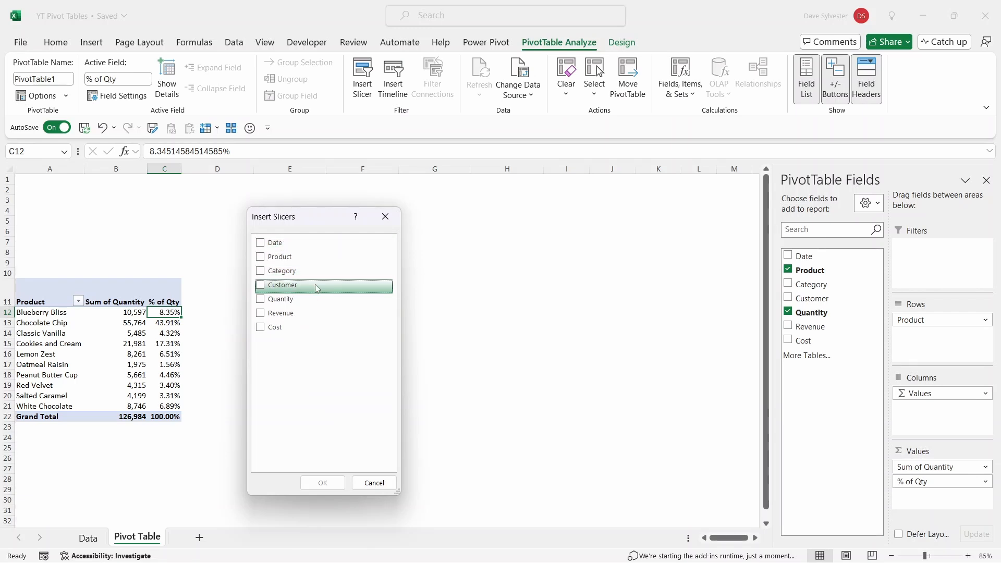
click(286, 286)
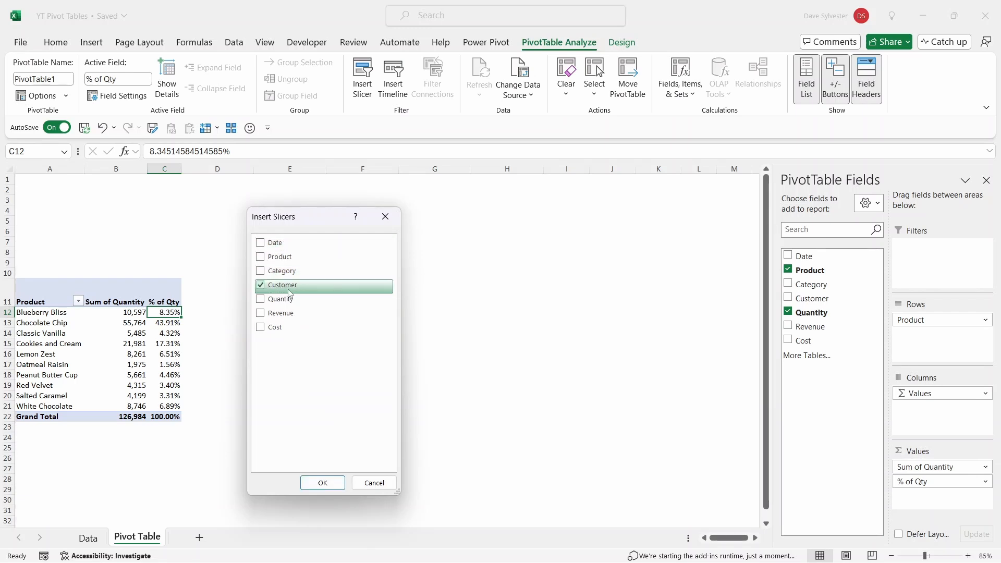
click(324, 483)
drag(409, 411, 285, 405)
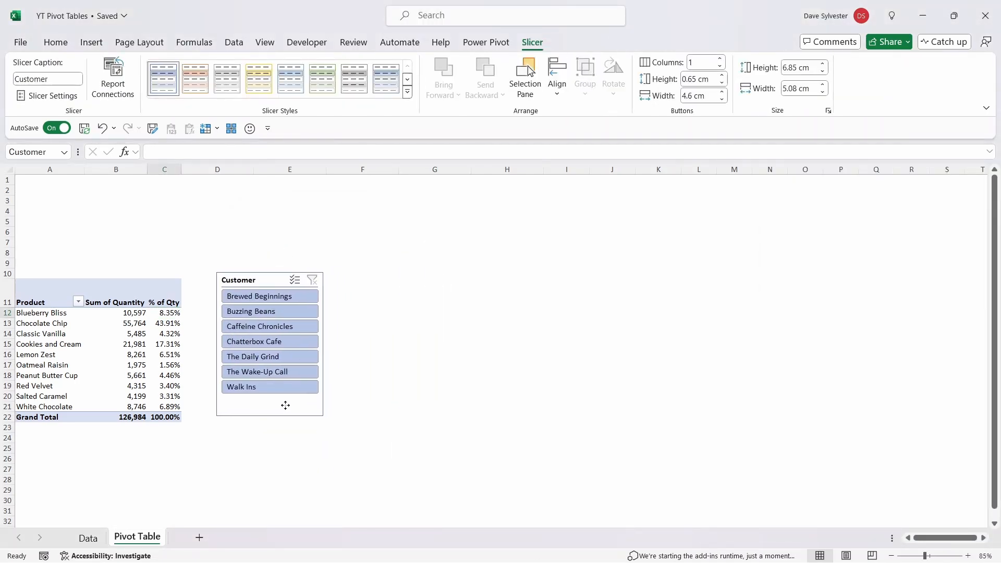
Filter the PivotTable through the Customer slicer by Buzzing Beans, Caffeine Chronicles, and finally Buzzing Beans alone.
click(290, 313)
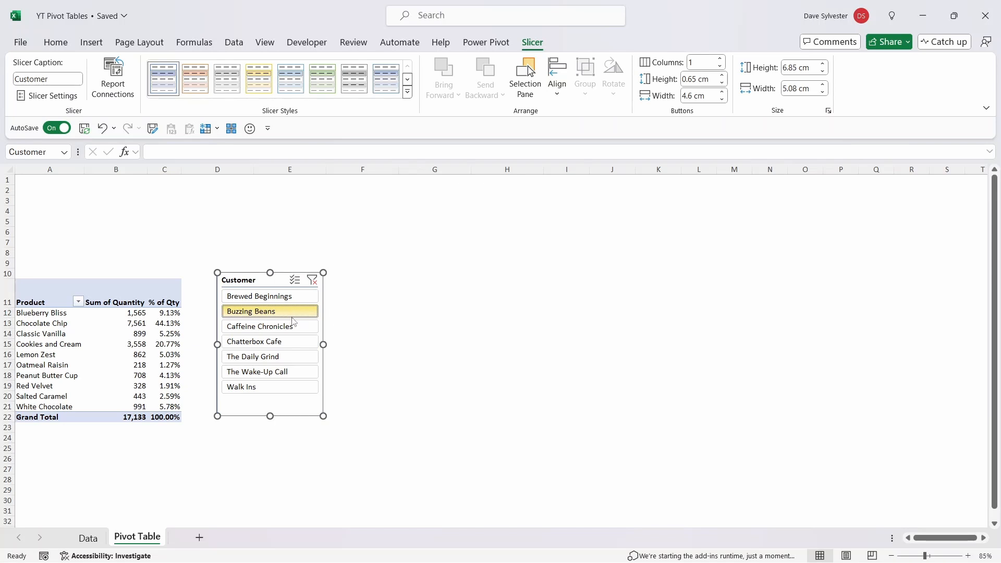
ctrl+click(291, 326)
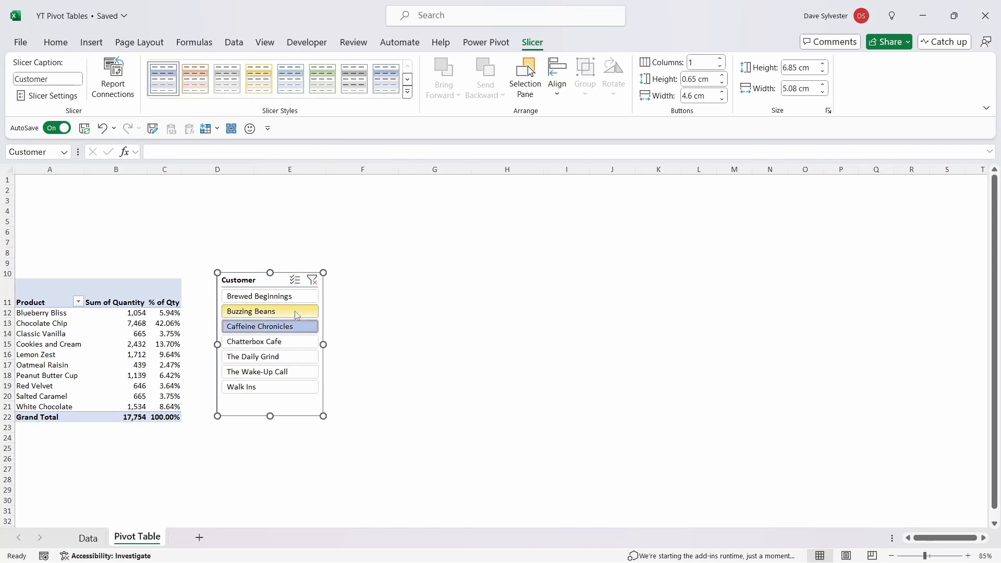
click(295, 311)
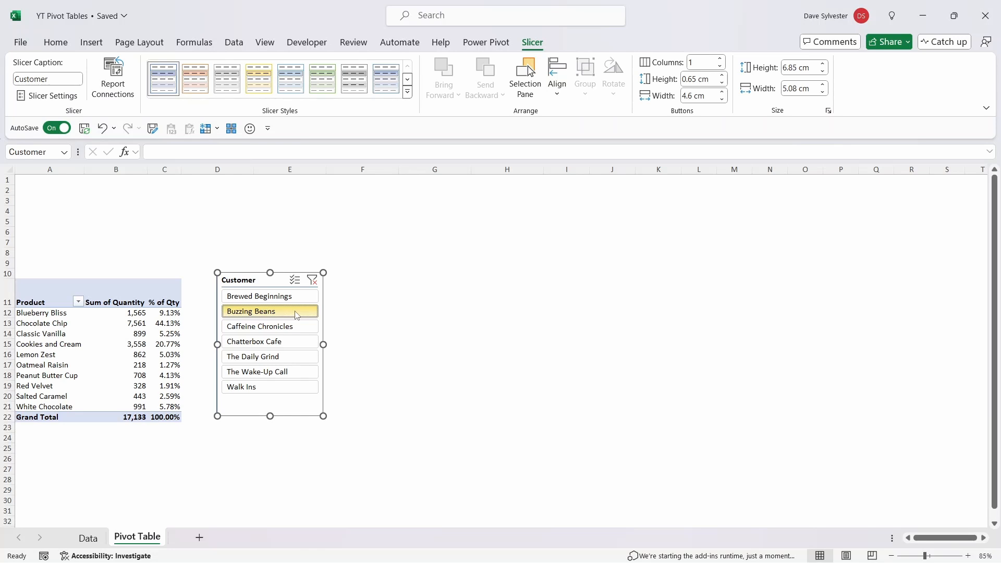
Insert a Date timeline for the PivotTable and place it directly above the table, starting near cell A2.
click(133, 331)
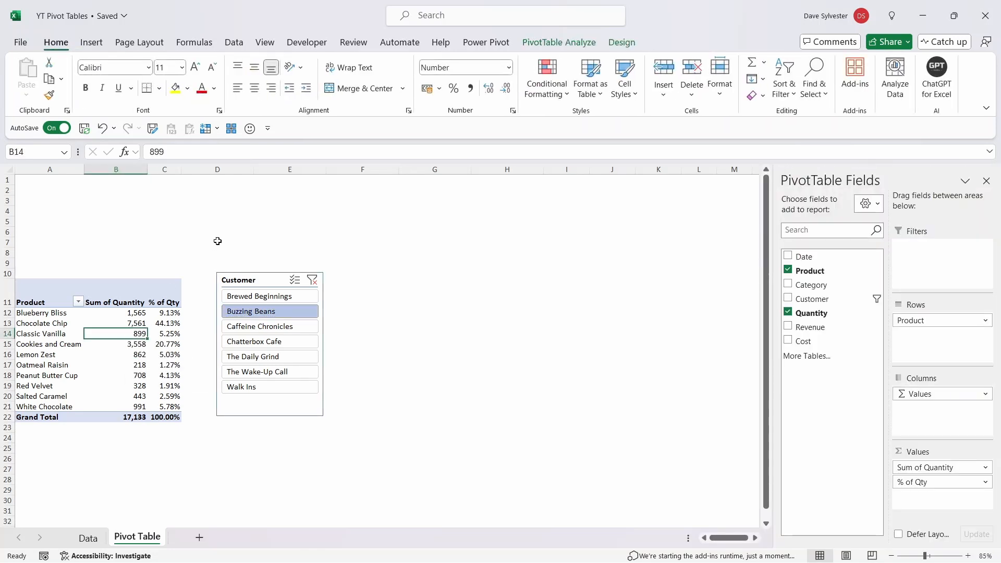
click(558, 41)
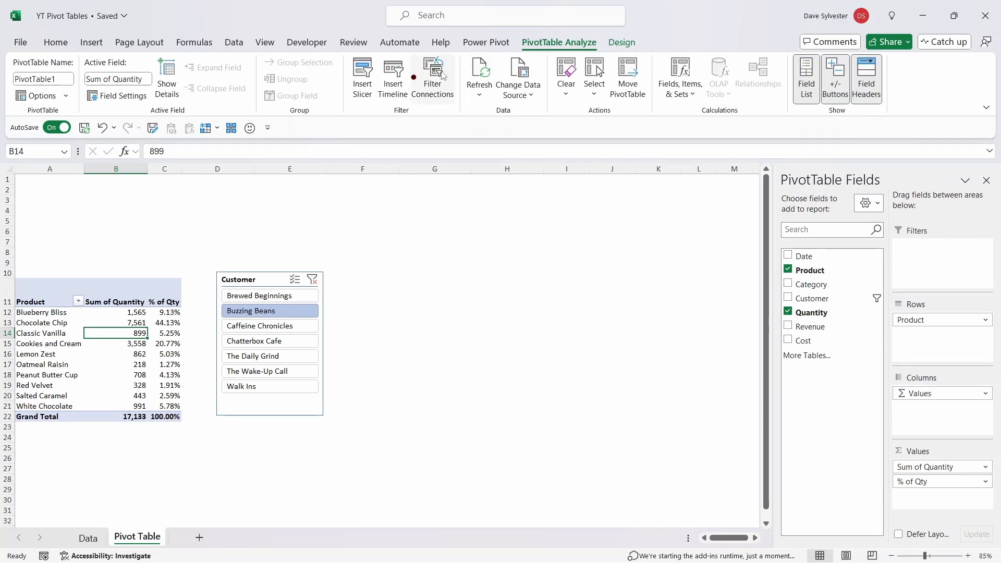
click(405, 87)
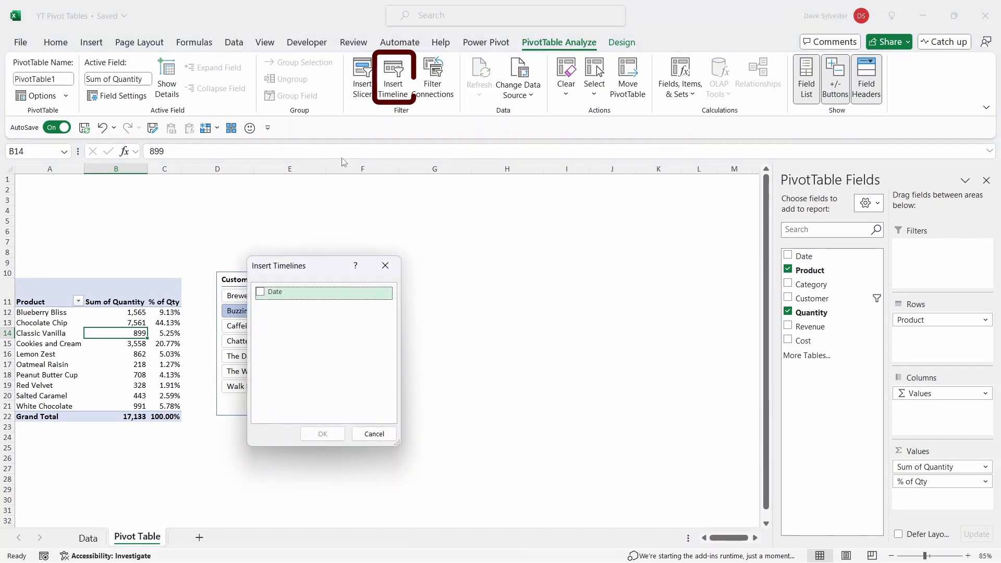
click(289, 292)
click(323, 434)
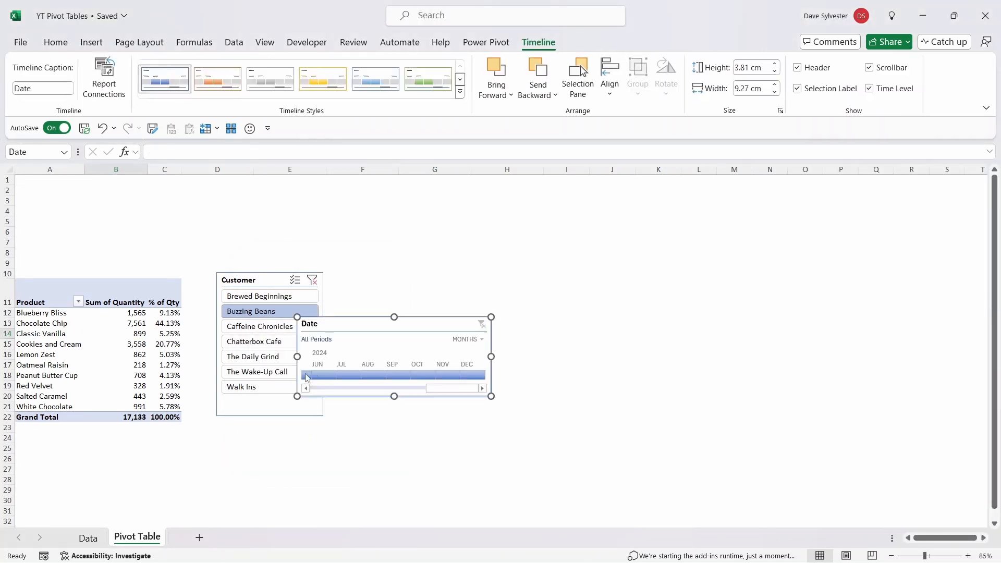
drag(352, 325, 72, 194)
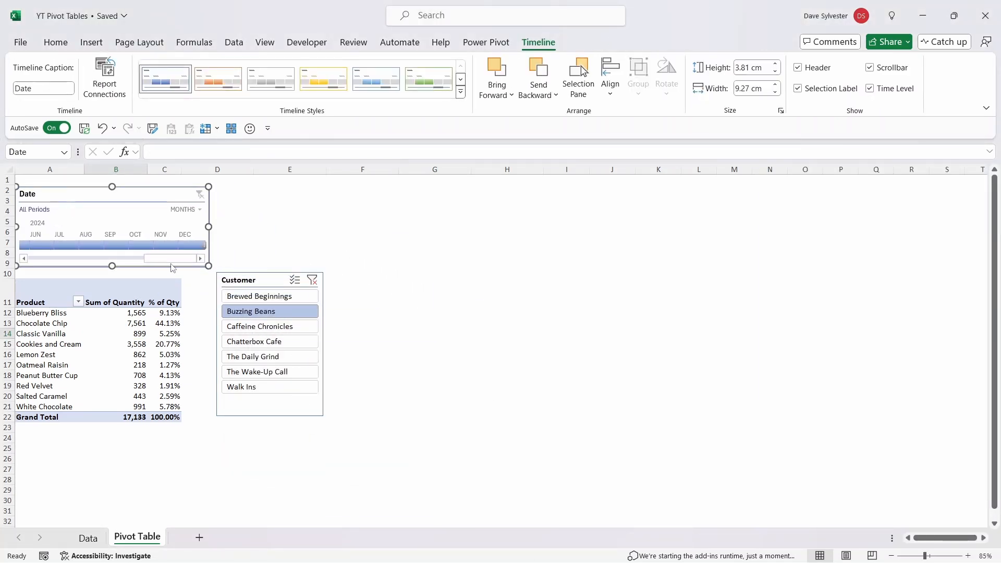
Widen the Date timeline to about 12.2 cm and filter the PivotTable to July through September 2023.
drag(162, 259, 10, 262)
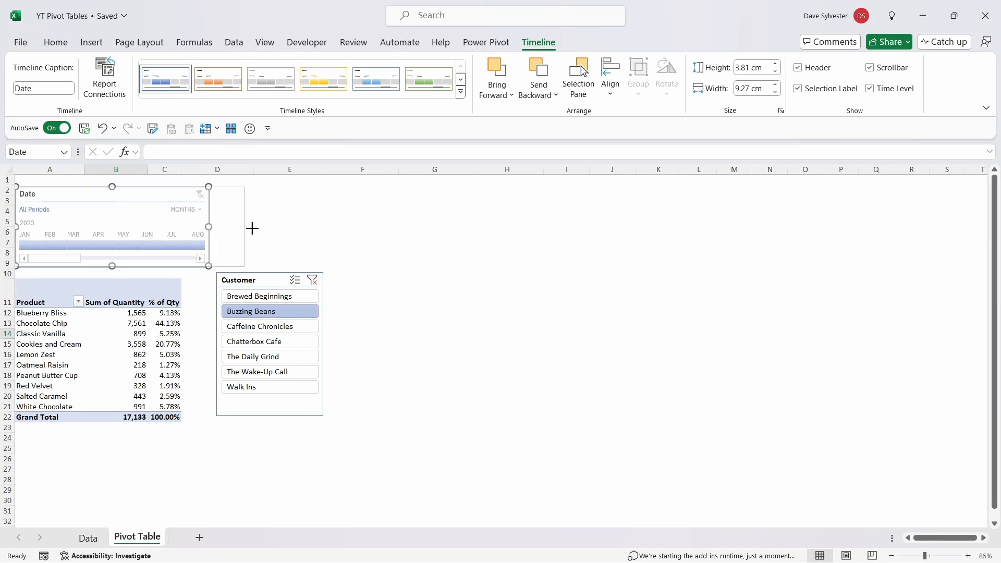
drag(253, 227, 271, 228)
drag(176, 245, 241, 245)
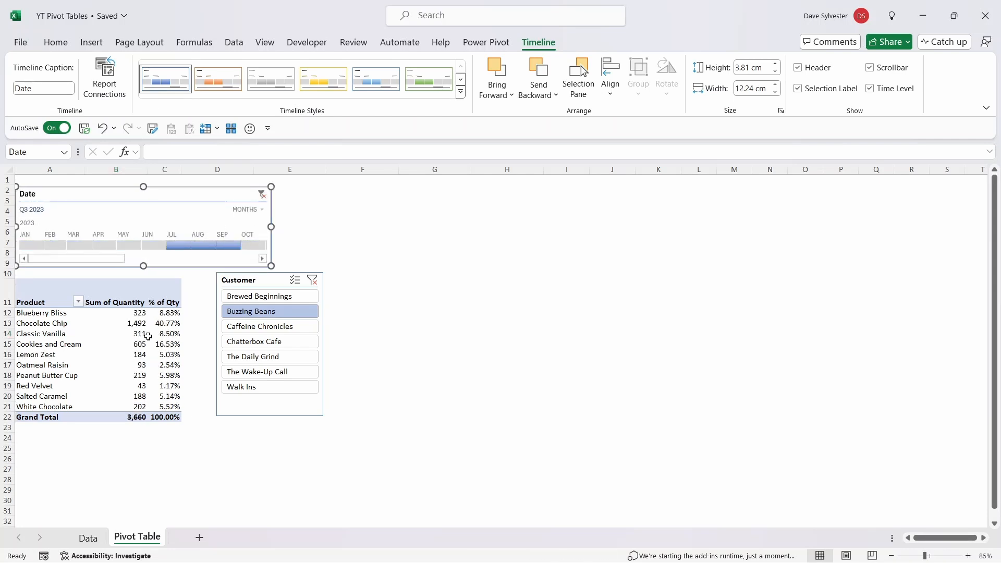
click(135, 353)
Add a Profit column to the table on the Data sheet by entering the header "Profit" in H1.
click(97, 538)
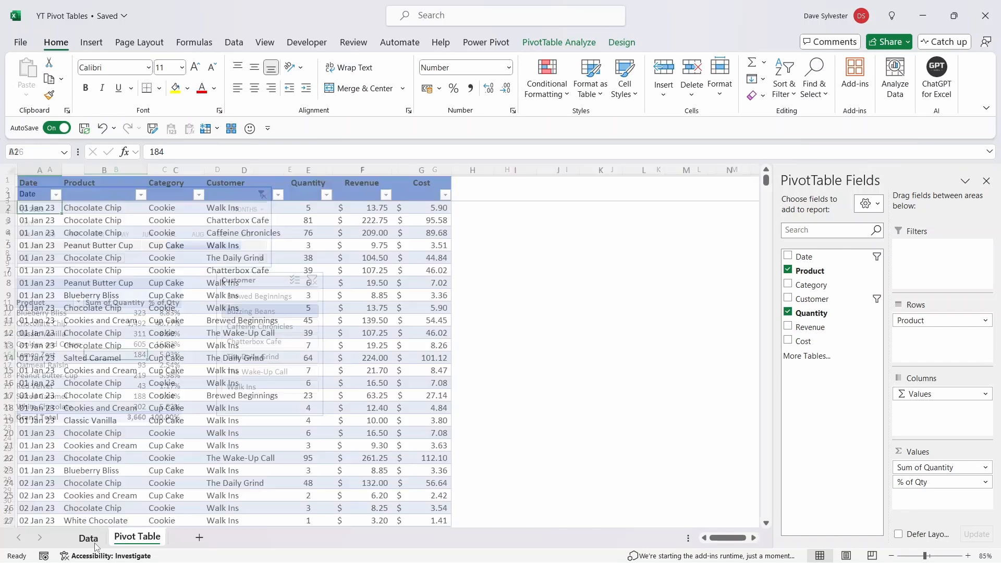
click(475, 190)
text(Pro)
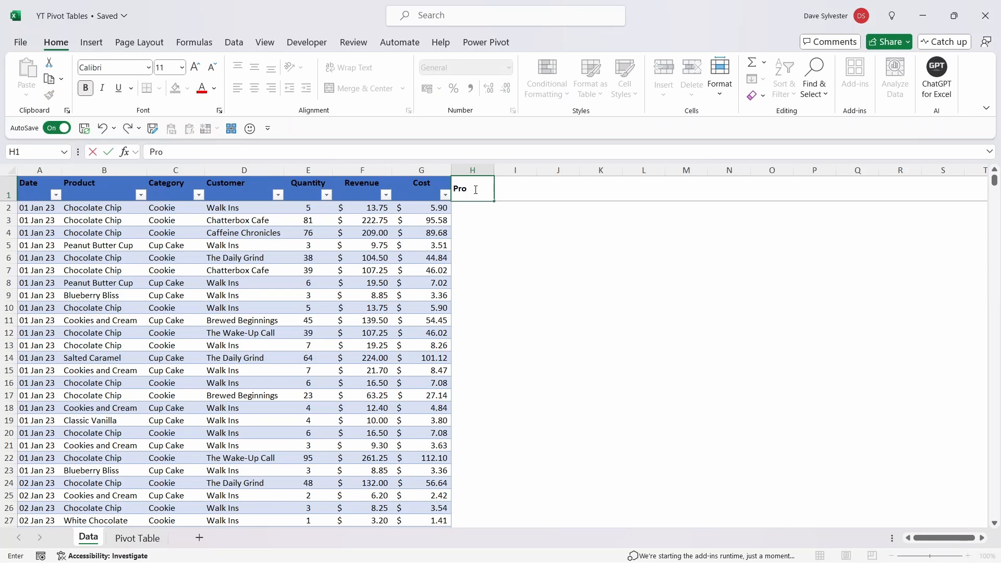
text(fit)
key(Return)
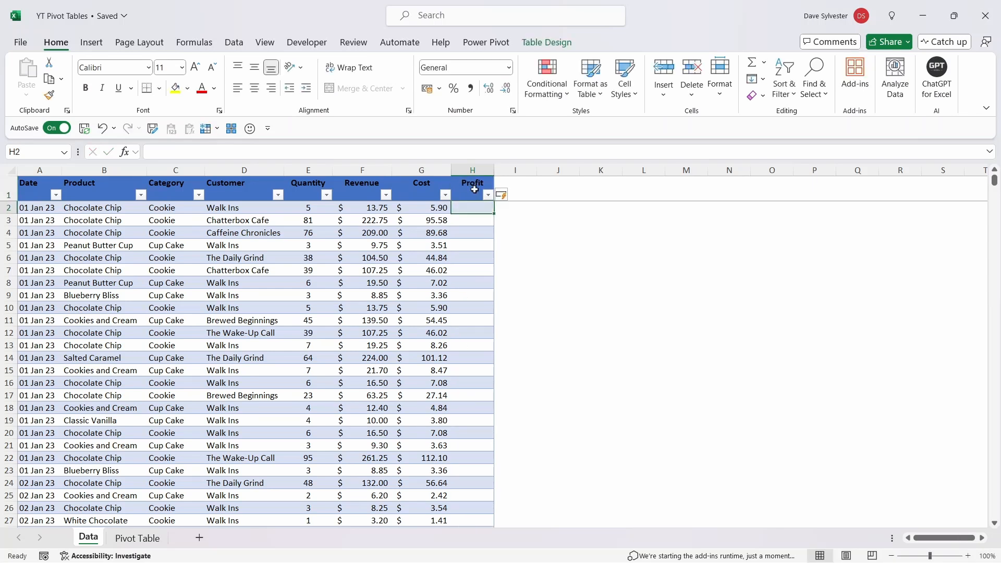
text(=)
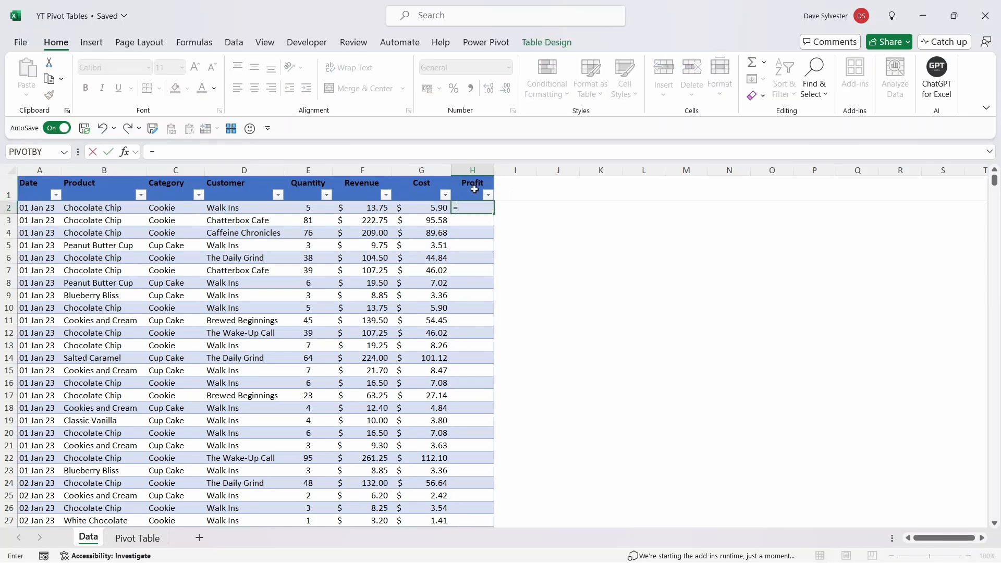
key(Left)
key(Left)
text(-)
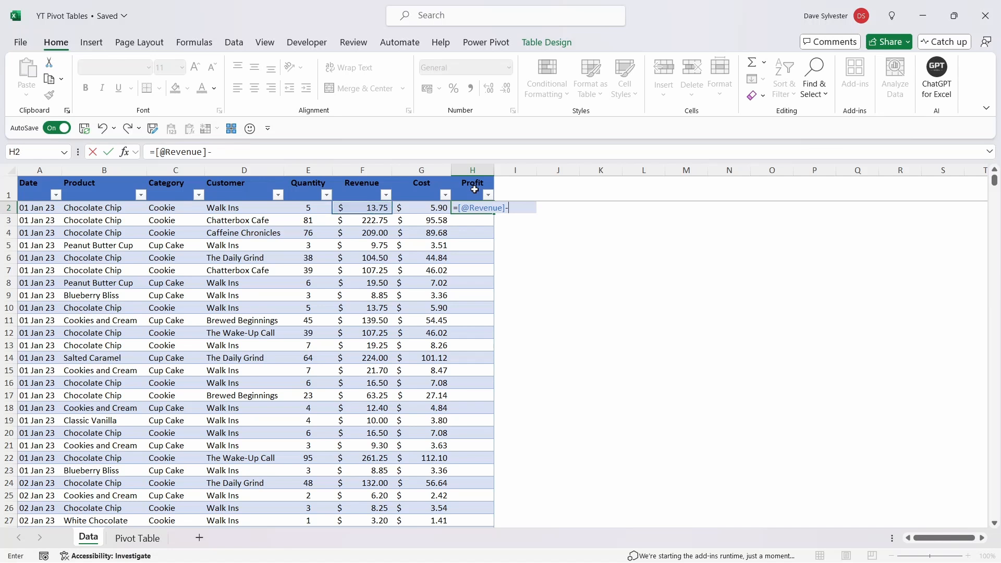
key(Left)
key(Return)
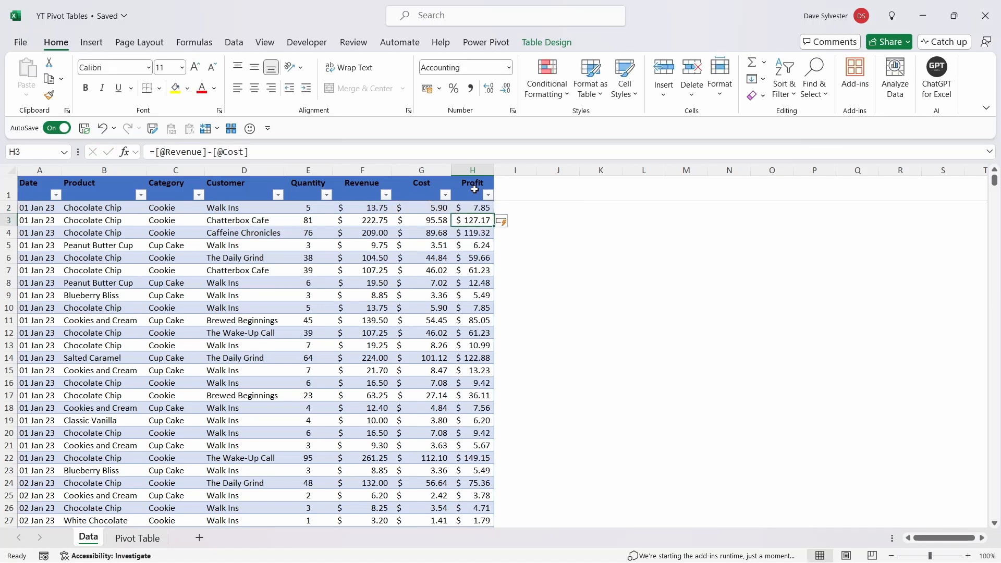
Refresh the PivotTable on the Pivot Table sheet to bring in the Profit field from the source data.
click(137, 538)
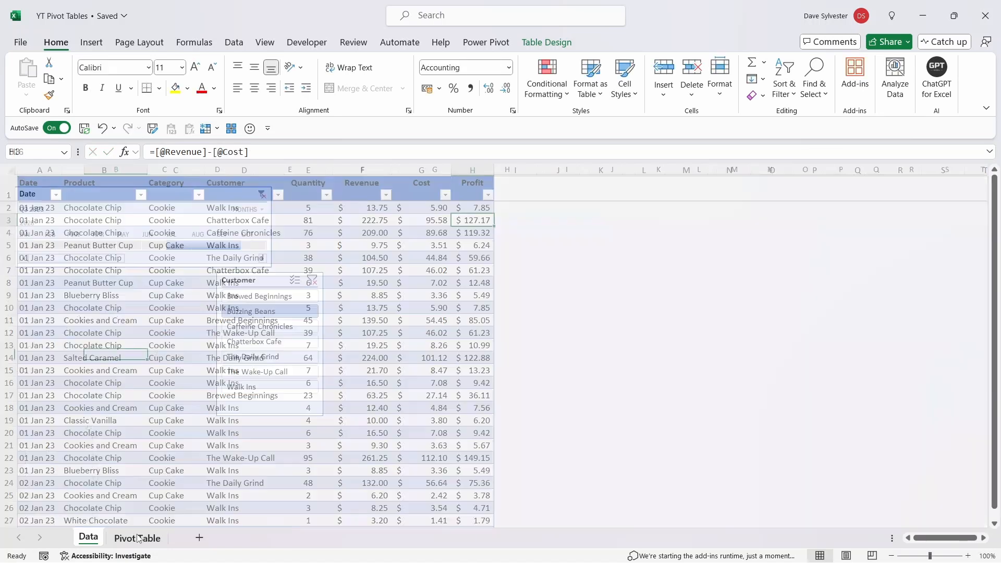
right_click(115, 338)
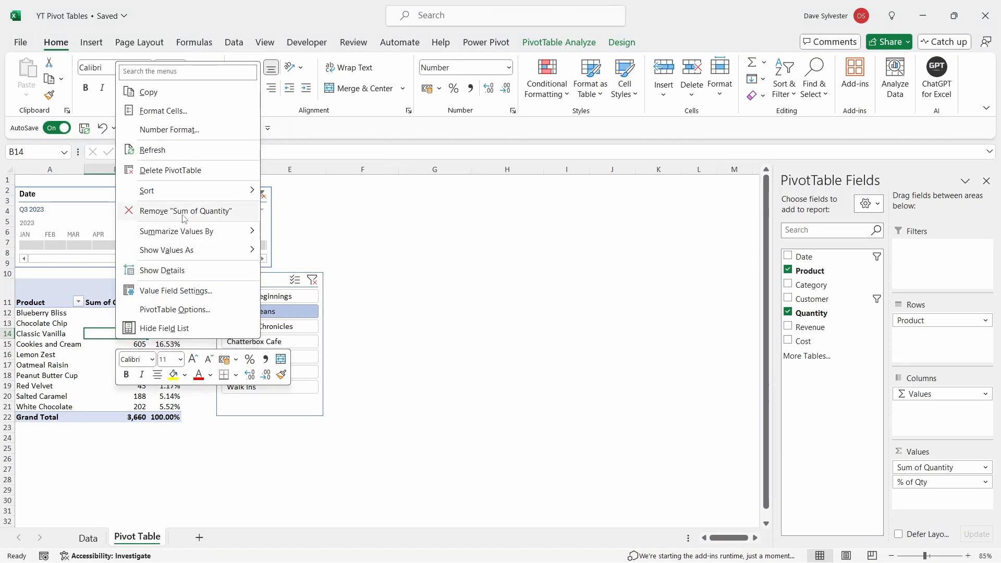
click(151, 149)
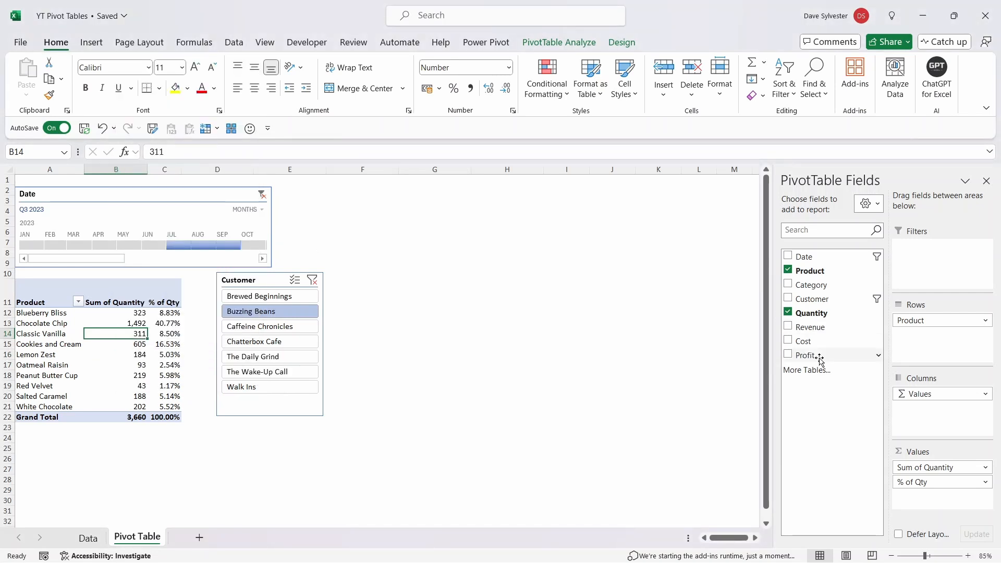
Add Profit to the PivotTable's values and move the Customer slicer clear of the widened table.
drag(805, 355, 938, 496)
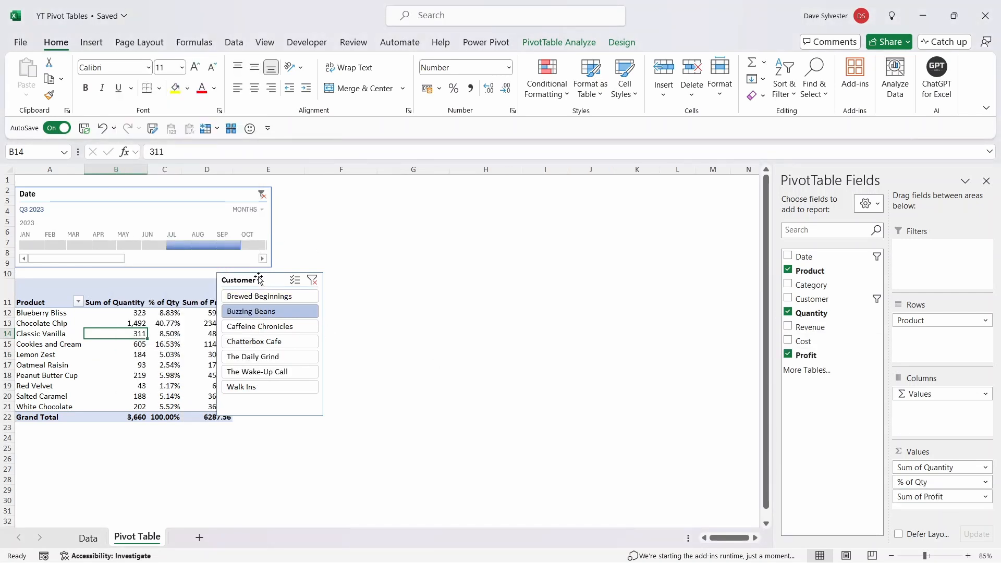
drag(262, 280, 390, 298)
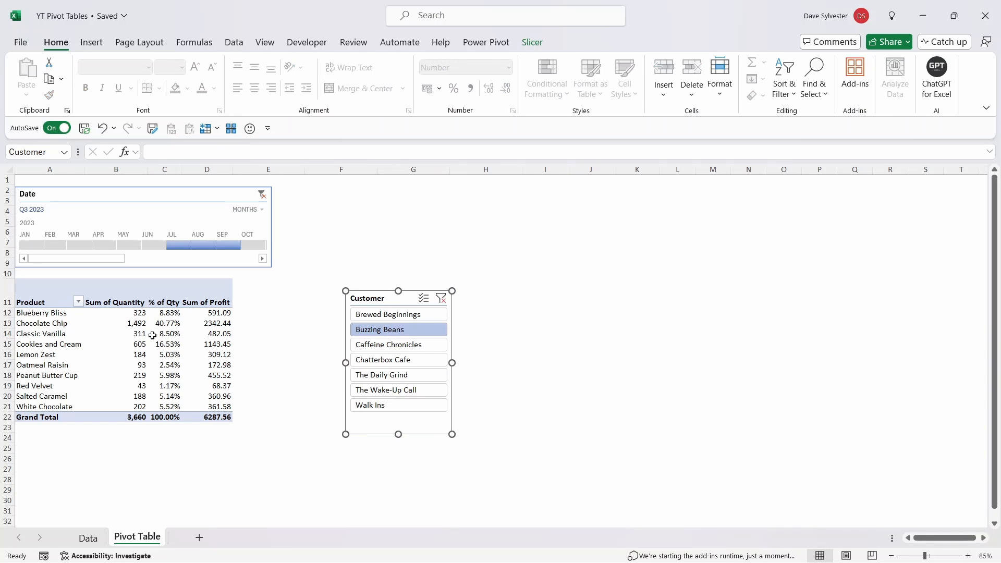
Insert a calculated field named "Calc Profit" into the PivotTable with the formula = Revenue - Cost.
click(152, 335)
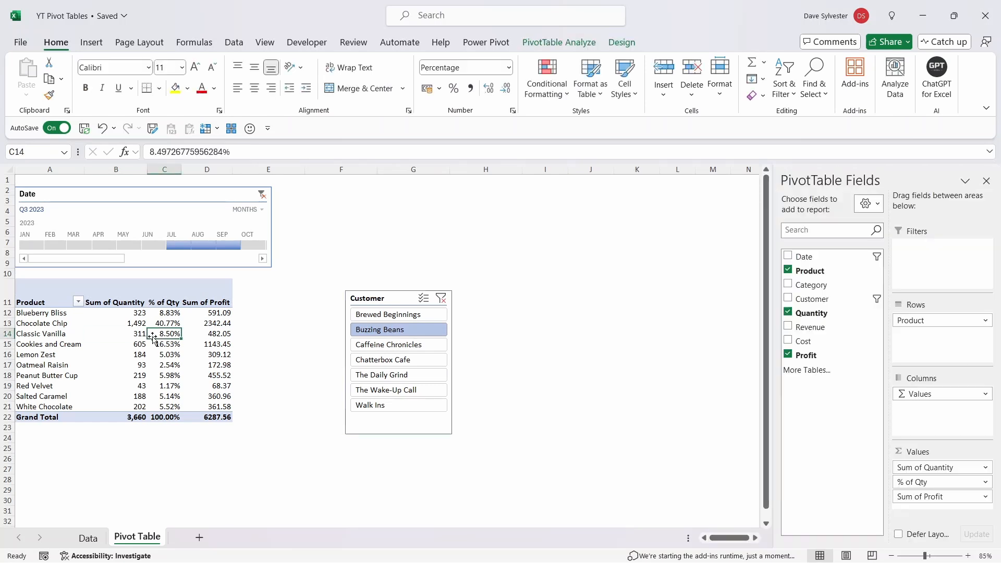
click(548, 43)
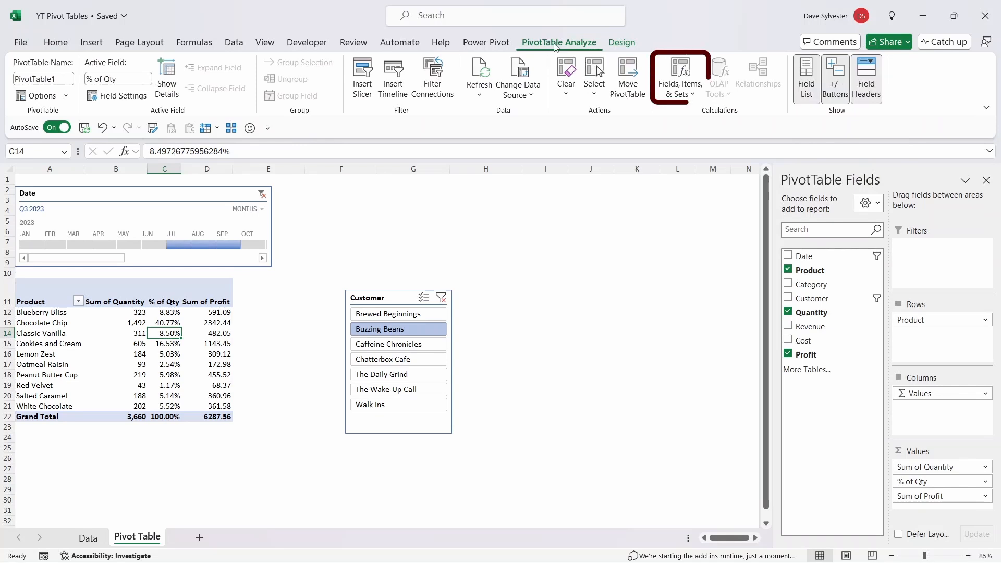
click(676, 91)
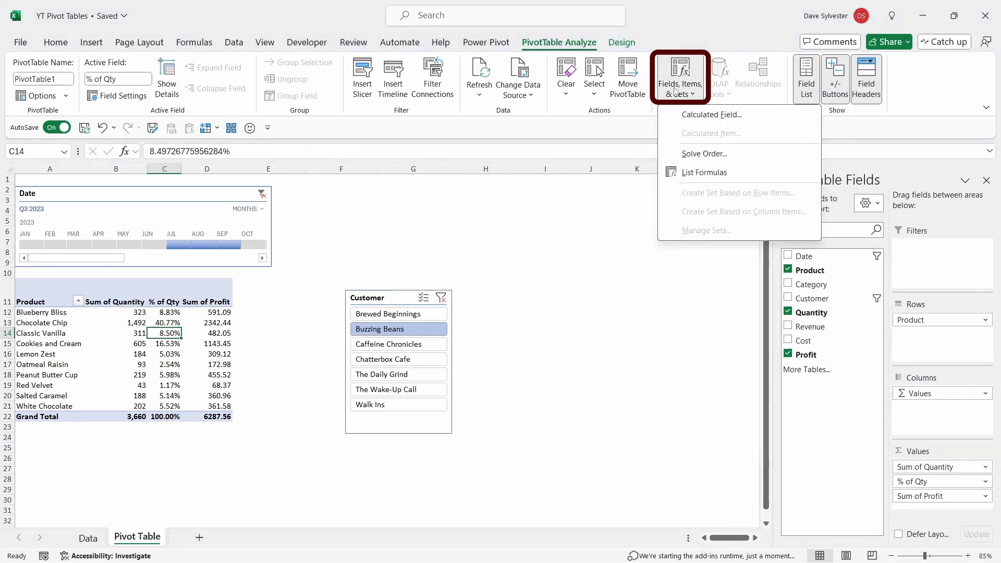
click(701, 115)
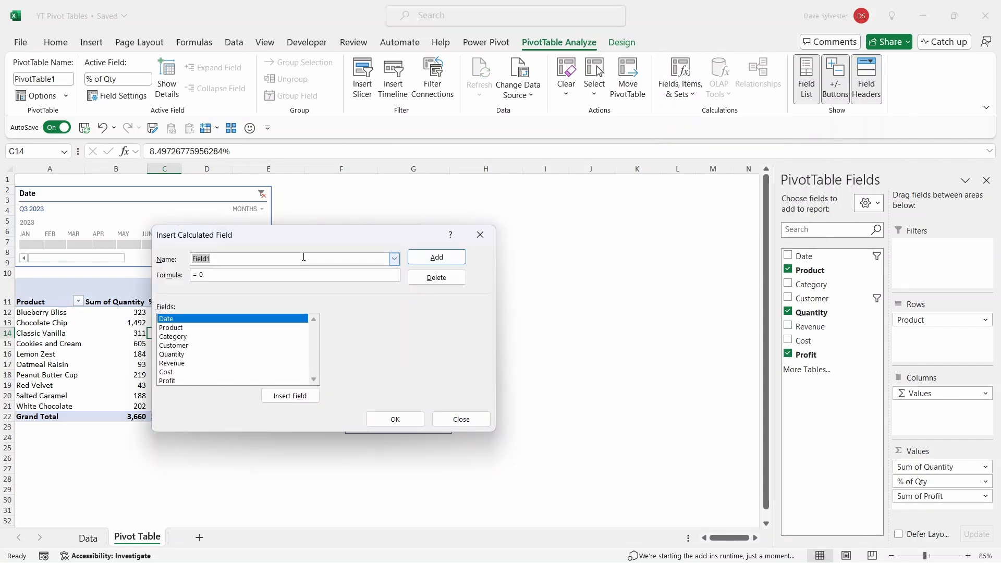
text(Calc Profit)
key(BackSpace)
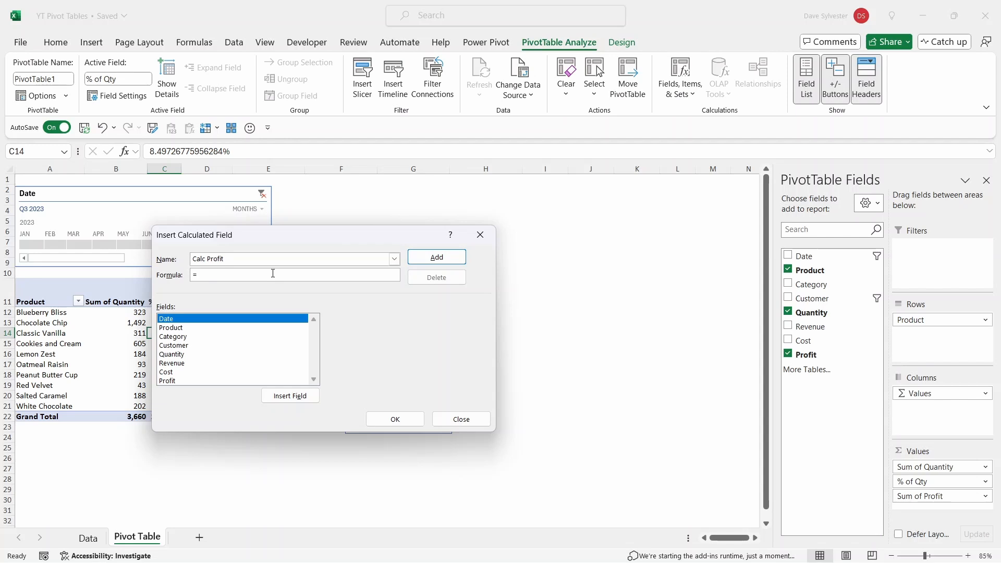
double_click(216, 363)
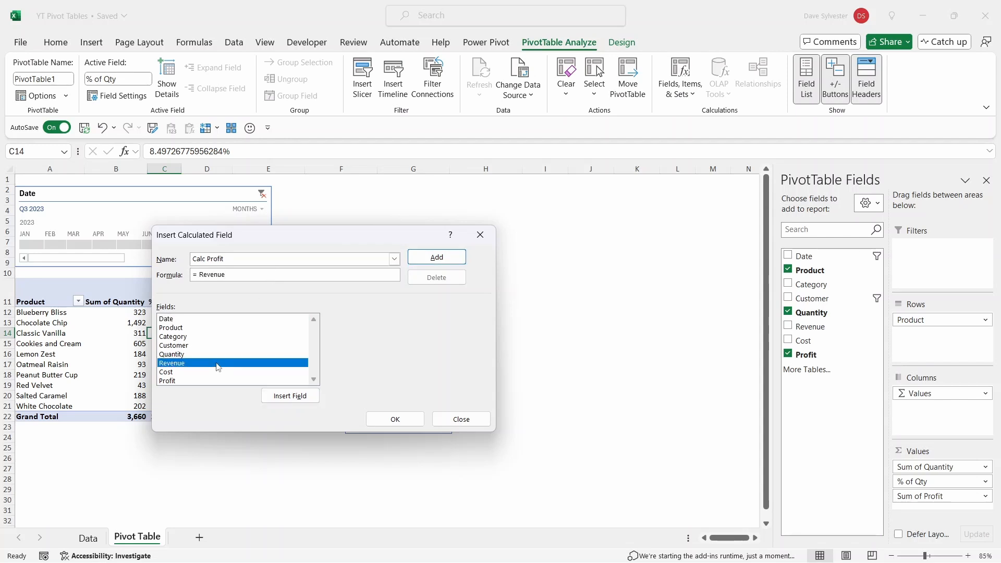
text(-)
double_click(172, 372)
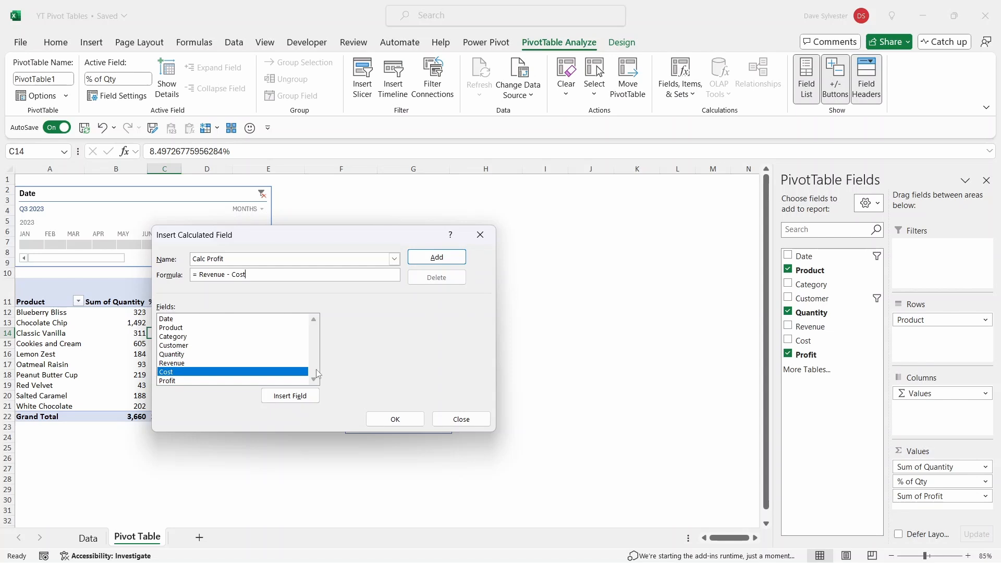
click(432, 257)
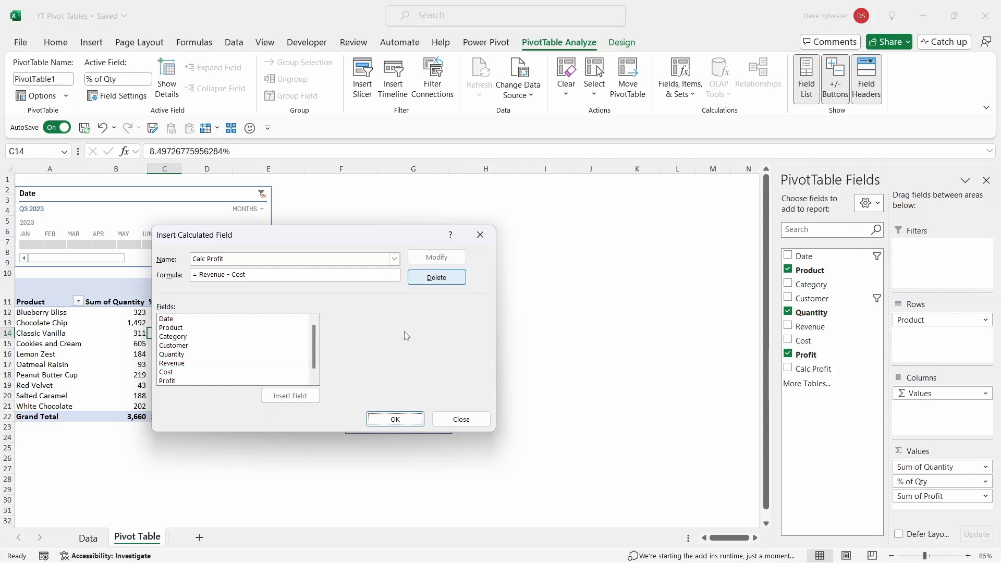
click(395, 419)
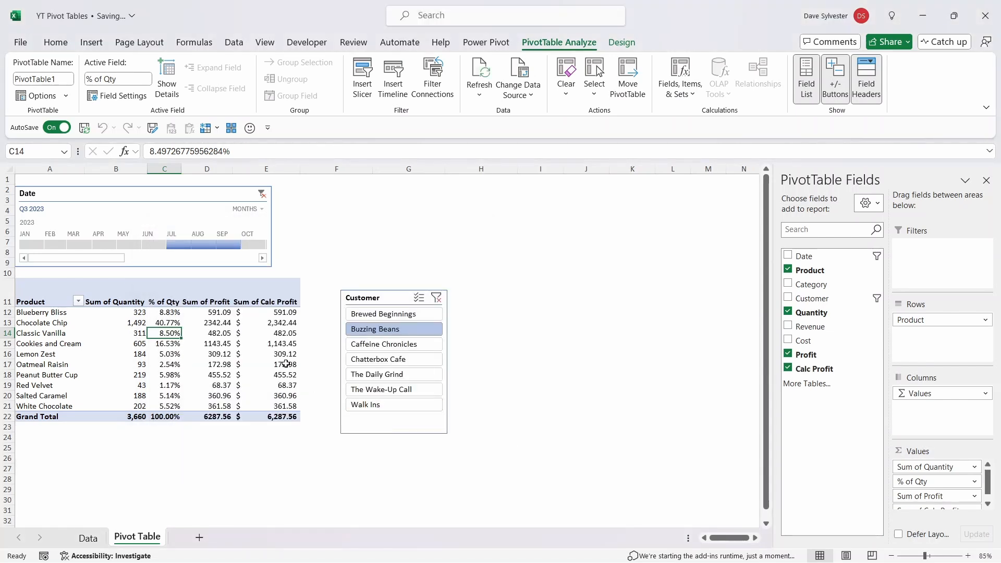